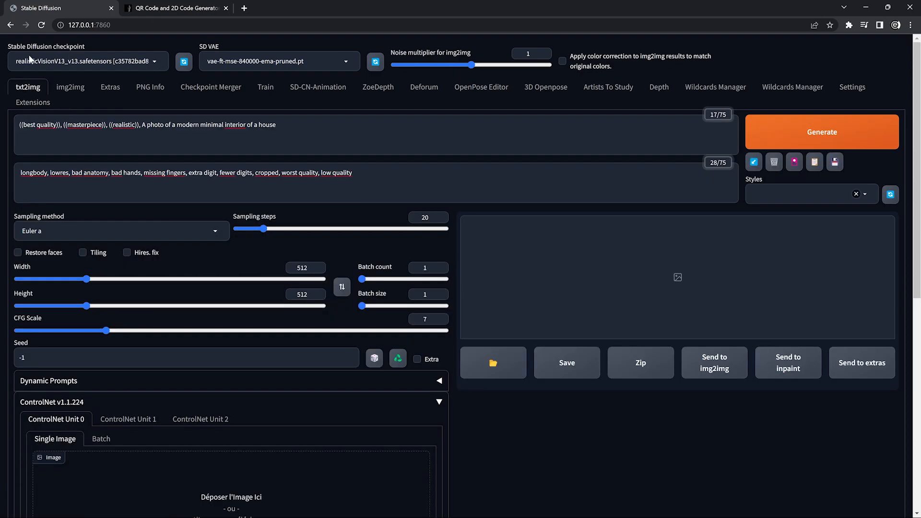
pyautogui.moveTo(277, 125); pyautogui.dragTo(18, 125)
pyautogui.click(73, 124)
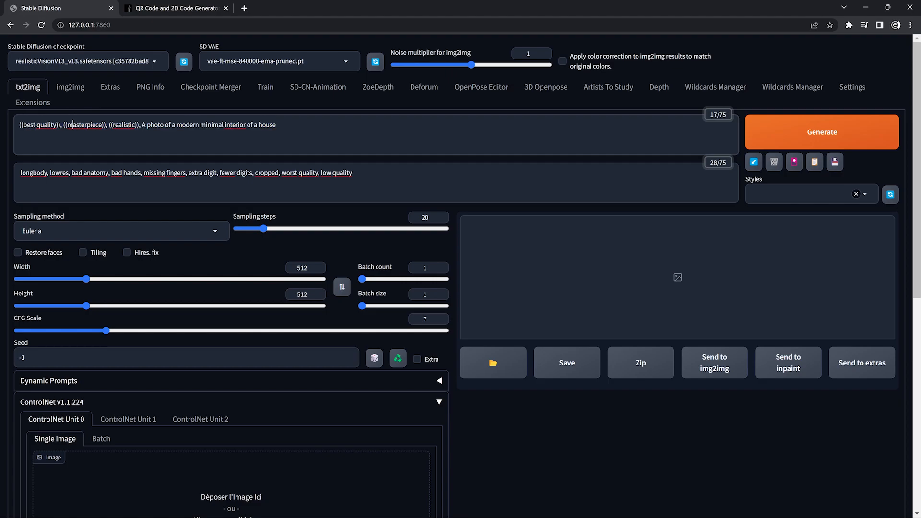
pyautogui.moveTo(353, 173); pyautogui.dragTo(235, 172)
pyautogui.click(256, 173)
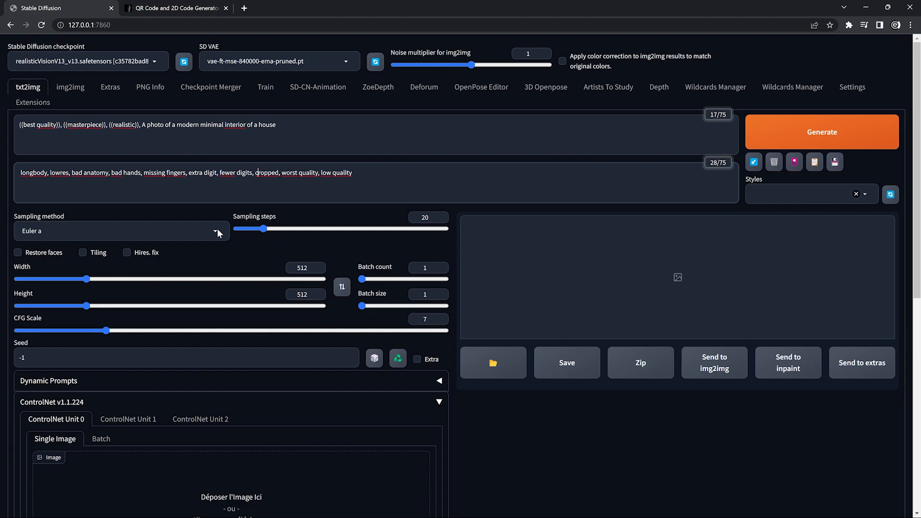
# Set the sampling method to DPM++ 2M Karras and the sampling steps to 15
pyautogui.click(216, 231)
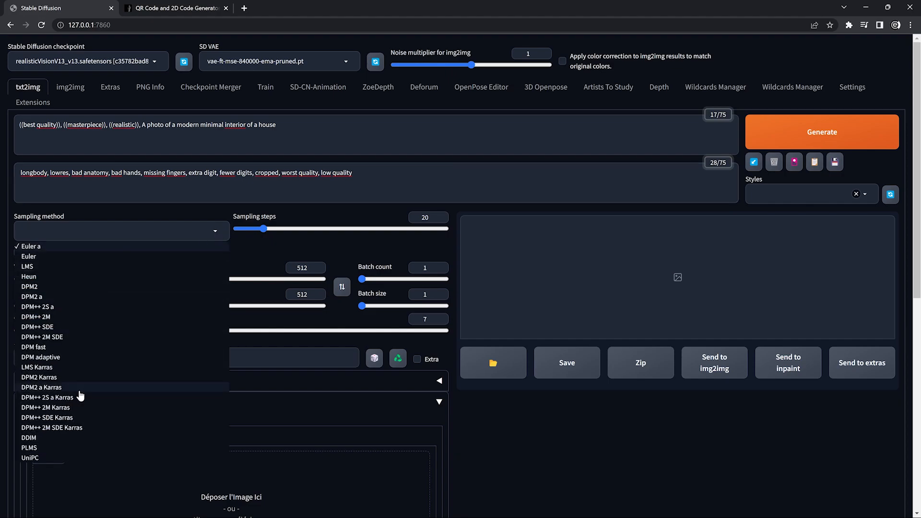
pyautogui.click(48, 408)
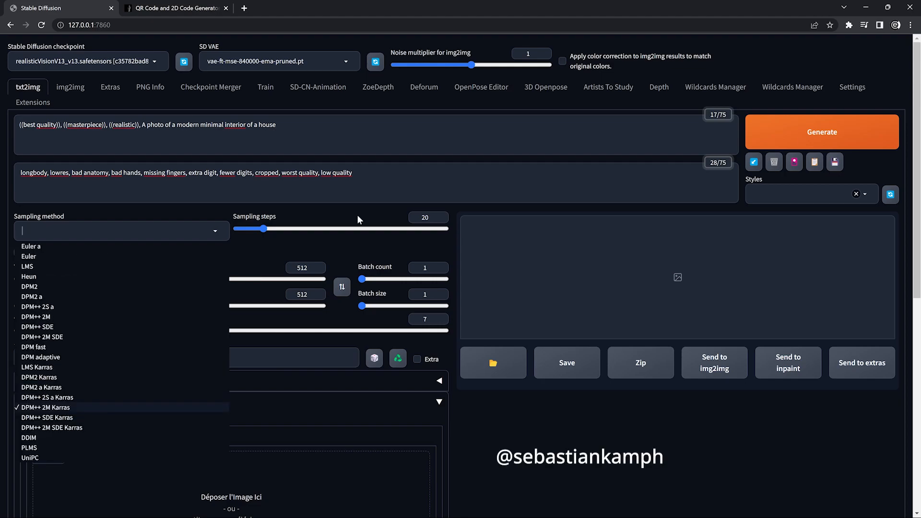
pyautogui.click(48, 407)
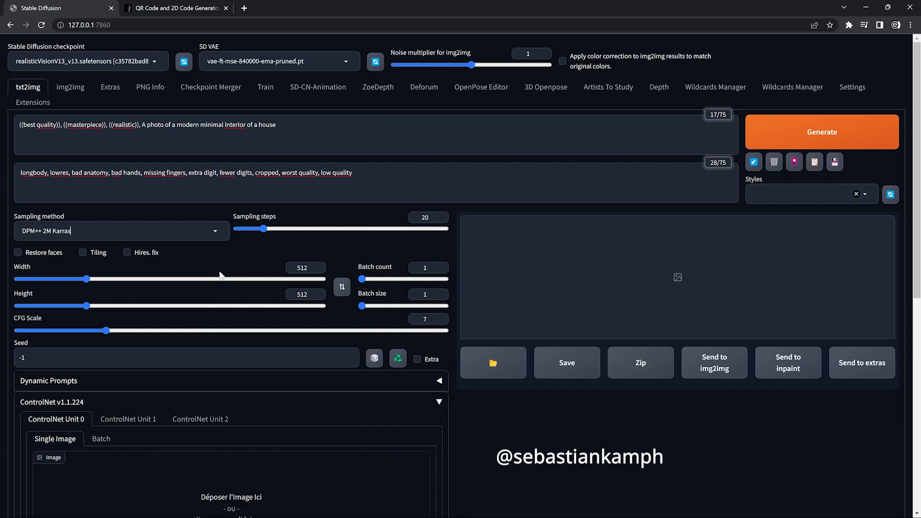
pyautogui.moveTo(263, 228); pyautogui.dragTo(257, 229)
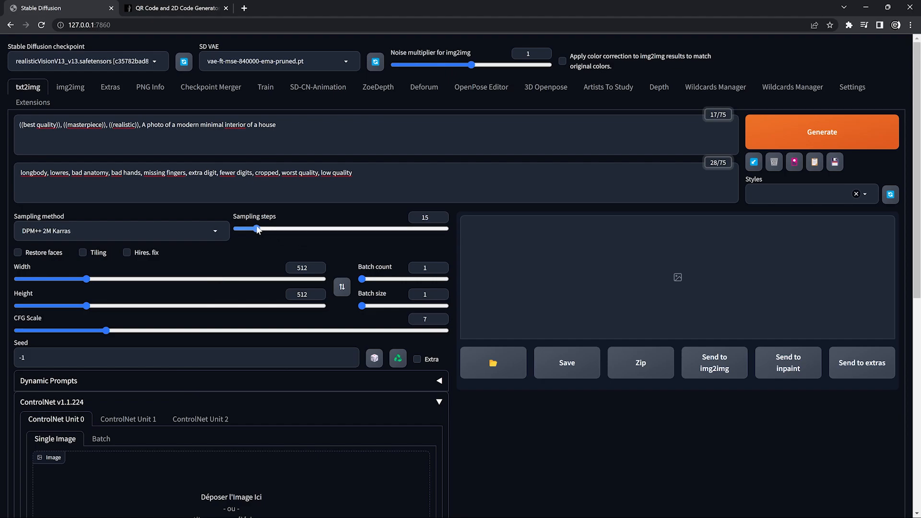
# Switch to the QR Code and 2D Code Generator page and set URL shortening to j.mp, error correction to High and margin size to 4 blocks
pyautogui.scroll(-1, 275, 259)
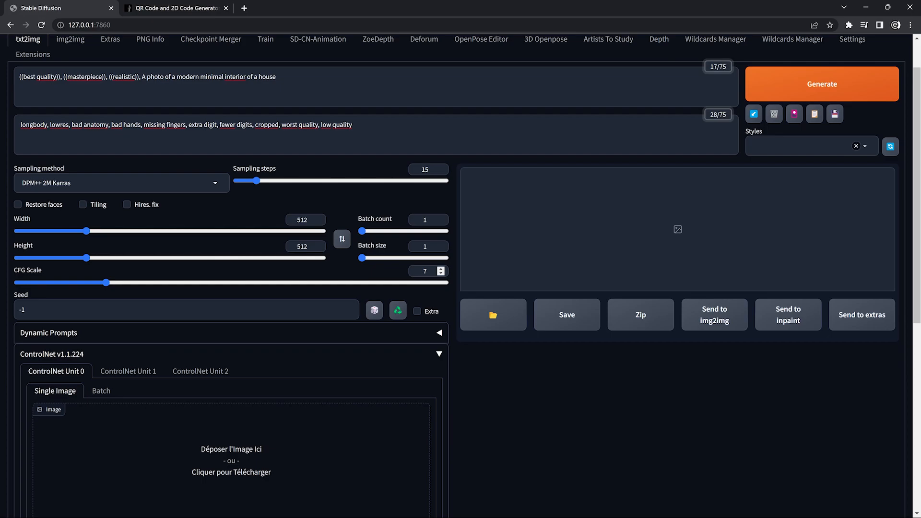
pyautogui.scroll(-2, 226, 264)
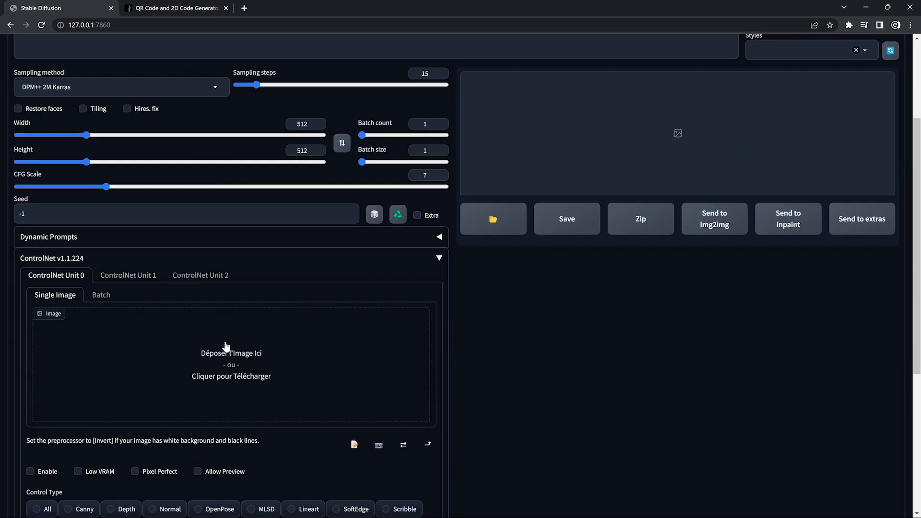
pyautogui.click(177, 8)
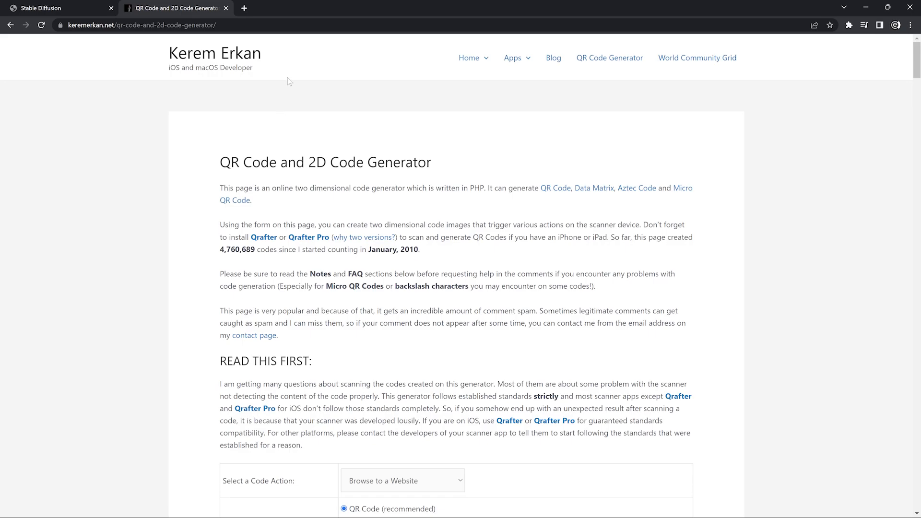
pyautogui.scroll(-6, 294, 139)
pyautogui.scroll(-1, 295, 139)
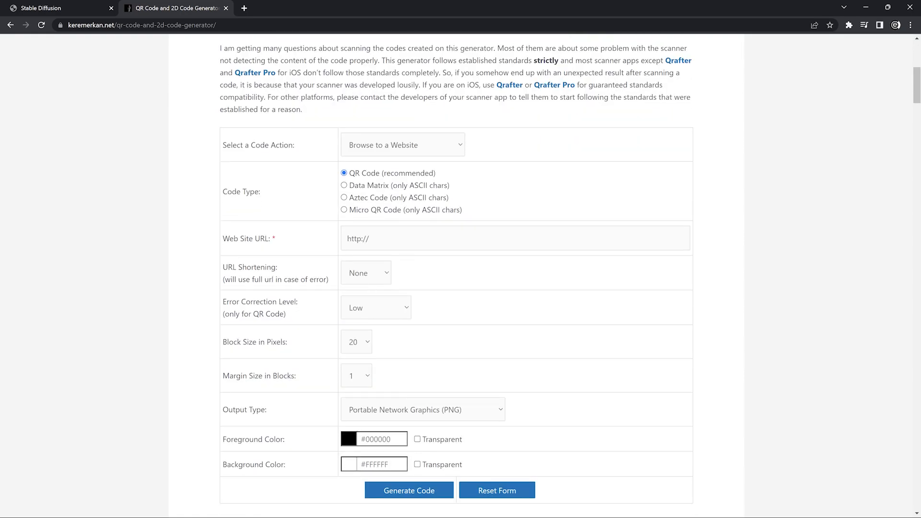
pyautogui.click(386, 274)
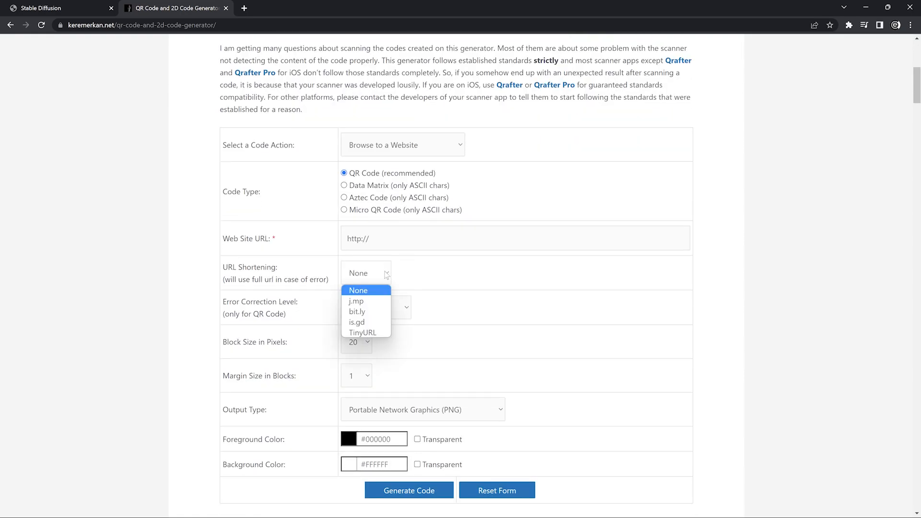
pyautogui.click(375, 301)
pyautogui.click(407, 310)
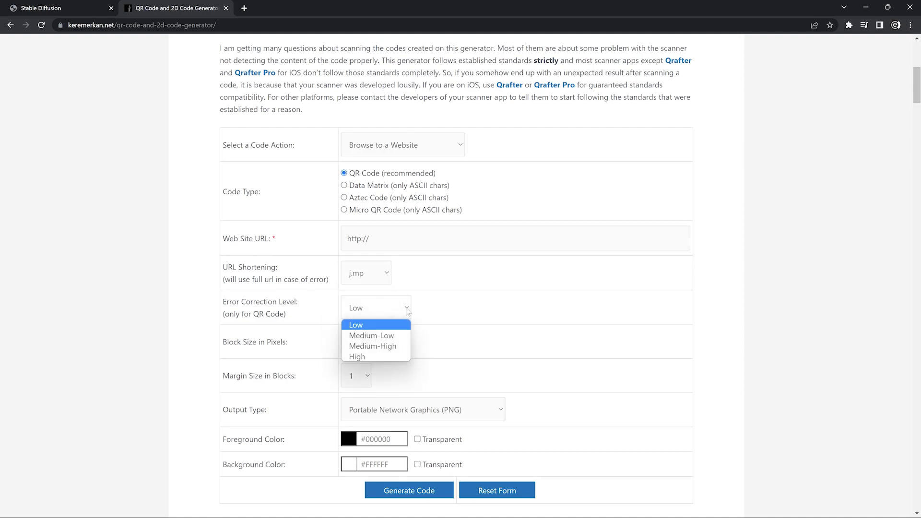
pyautogui.click(363, 357)
pyautogui.click(365, 377)
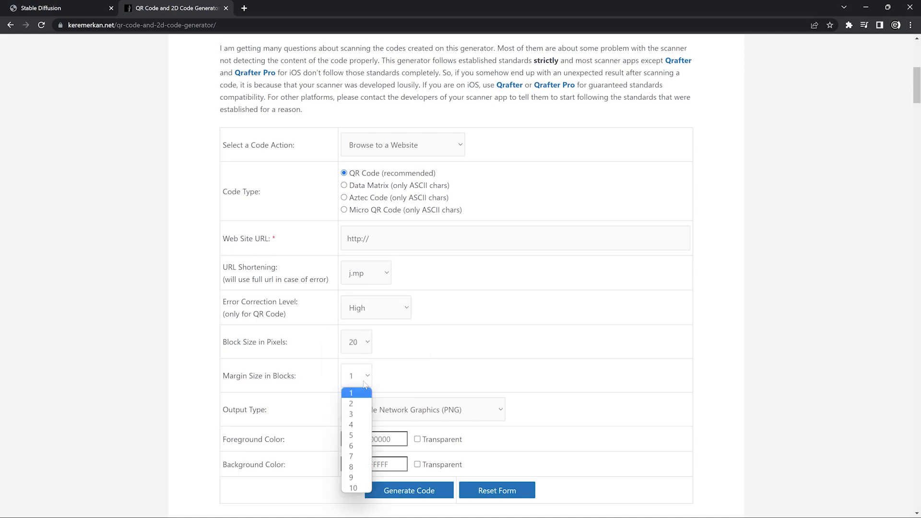
pyautogui.click(358, 427)
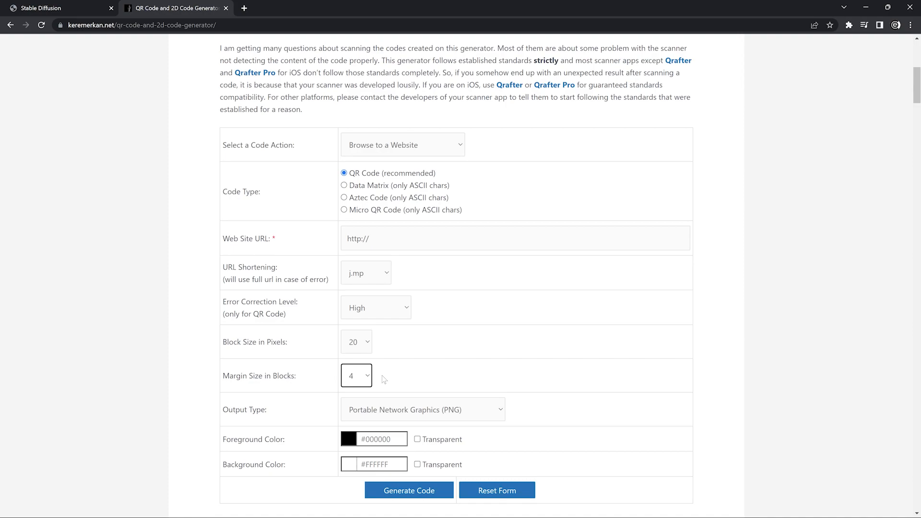
pyautogui.click(369, 238)
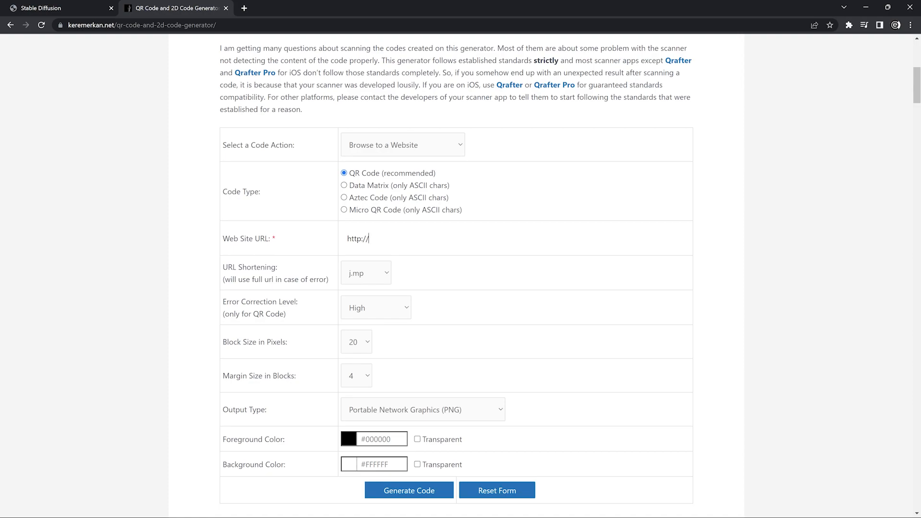
pyautogui.hotkey('ctrl', 'a')
pyautogui.hotkey('ctrl', 'v')
pyautogui.scroll(-2, 495, 251)
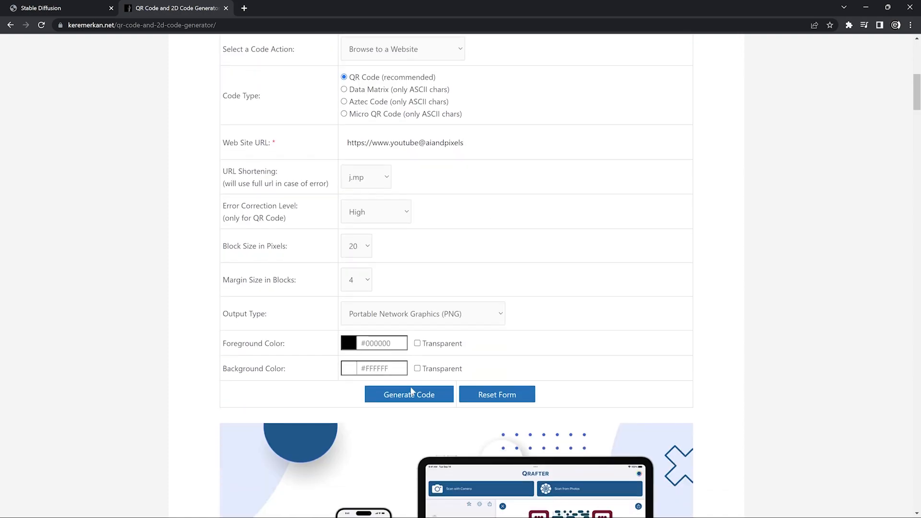
pyautogui.click(409, 393)
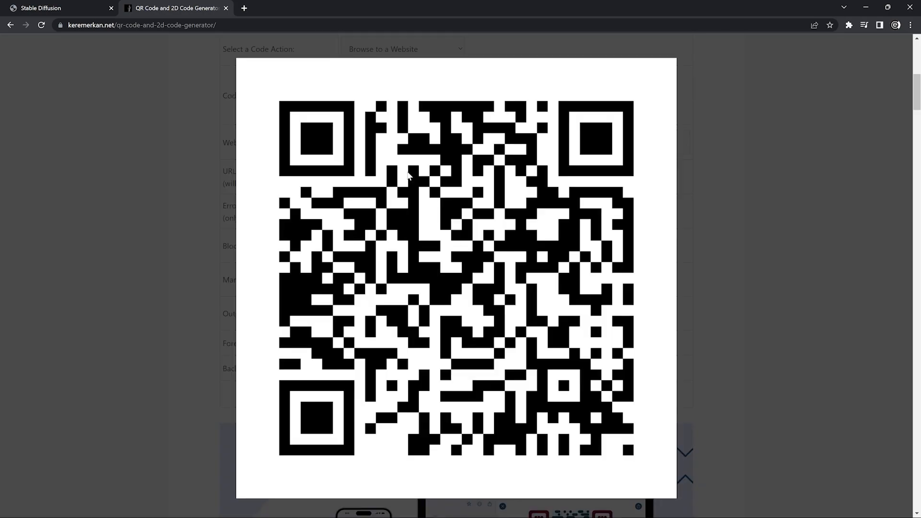
# Save the QR code image, then load it into ControlNet Unit 0 in Stable Diffusion
pyautogui.rightClick(533, 243)
pyautogui.click(509, 229)
pyautogui.click(40, 8)
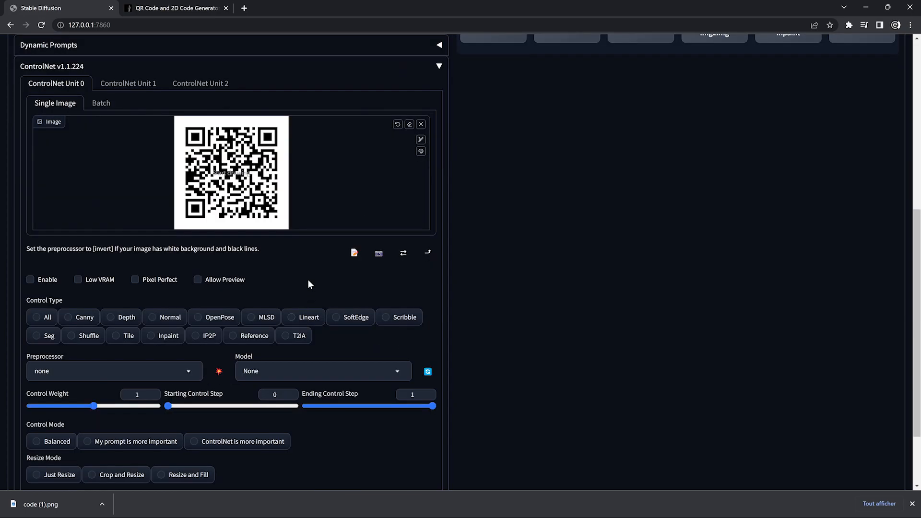
# Set ControlNet Unit 0 to the control_v11f1e_sd15_tile model with control weight 0.5, starting control step 0.35 and ending control step 0.6
pyautogui.click(317, 371)
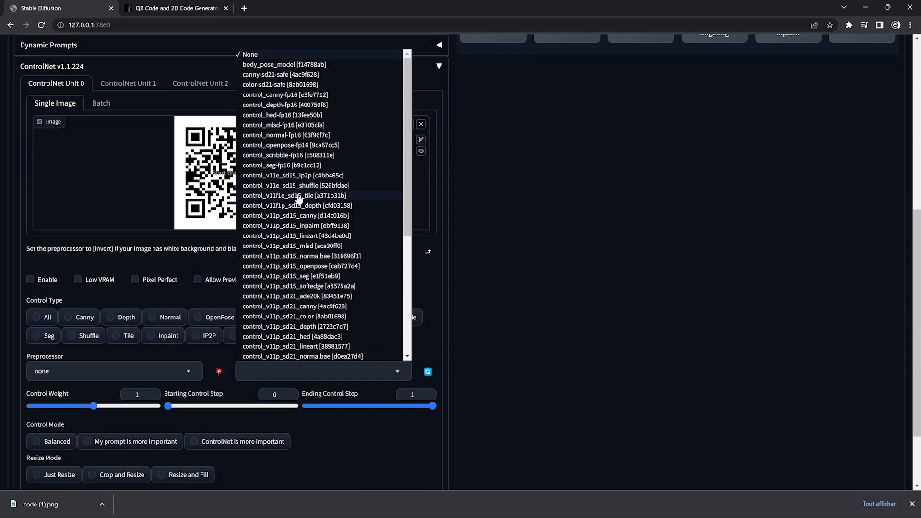
pyautogui.click(312, 196)
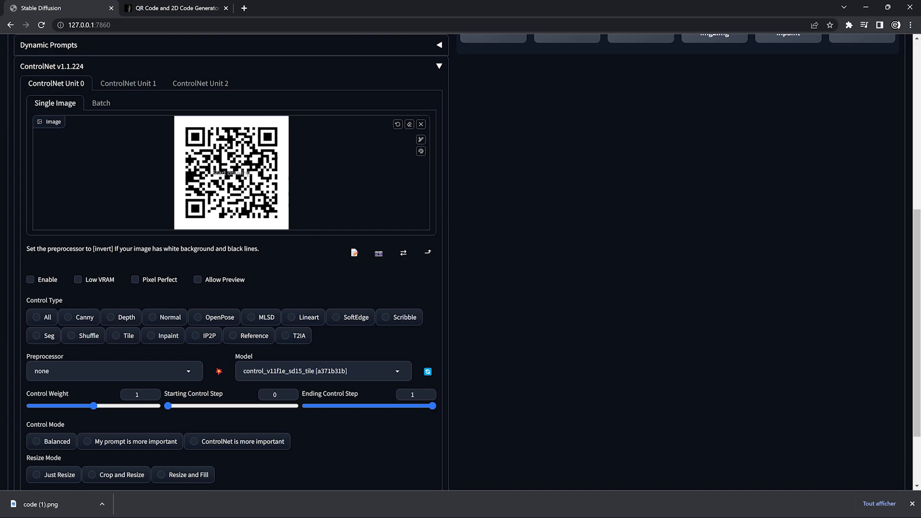
pyautogui.scroll(-1, 461, 262)
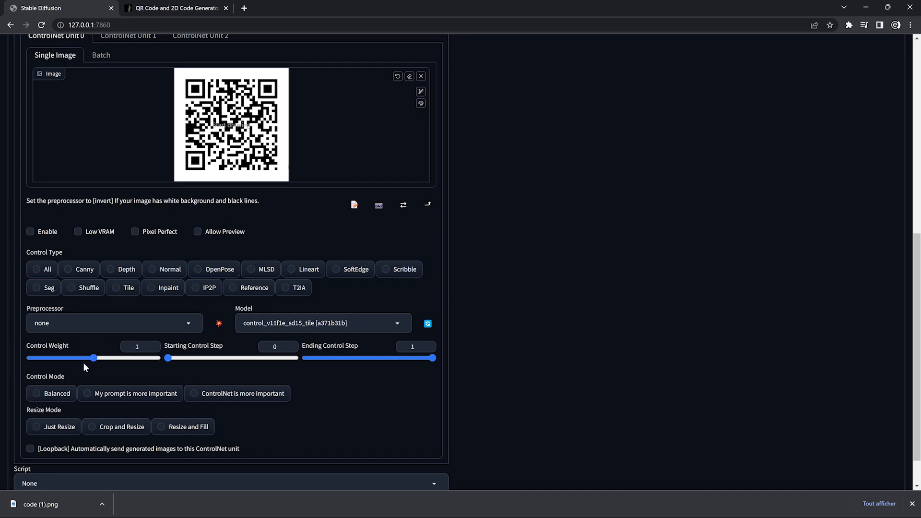
pyautogui.moveTo(91, 359); pyautogui.dragTo(62, 359)
pyautogui.moveTo(170, 360); pyautogui.dragTo(214, 360)
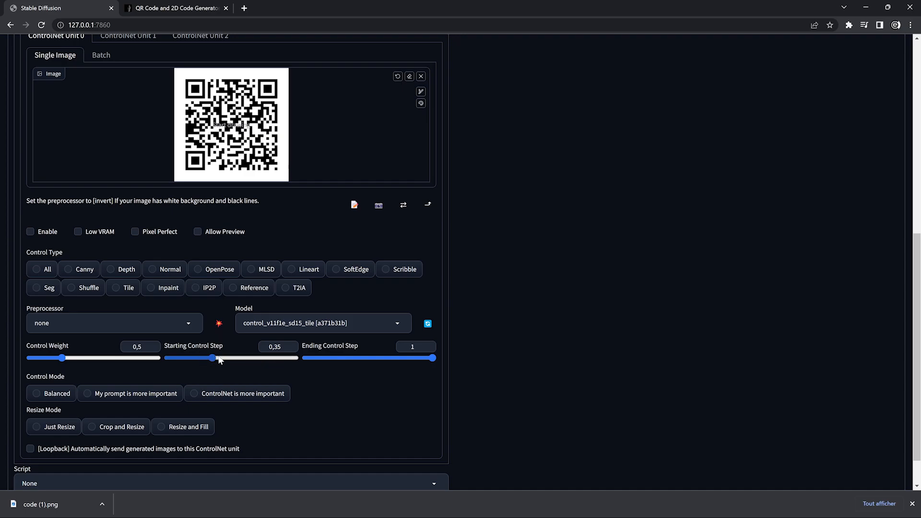
pyautogui.moveTo(433, 357); pyautogui.dragTo(383, 364)
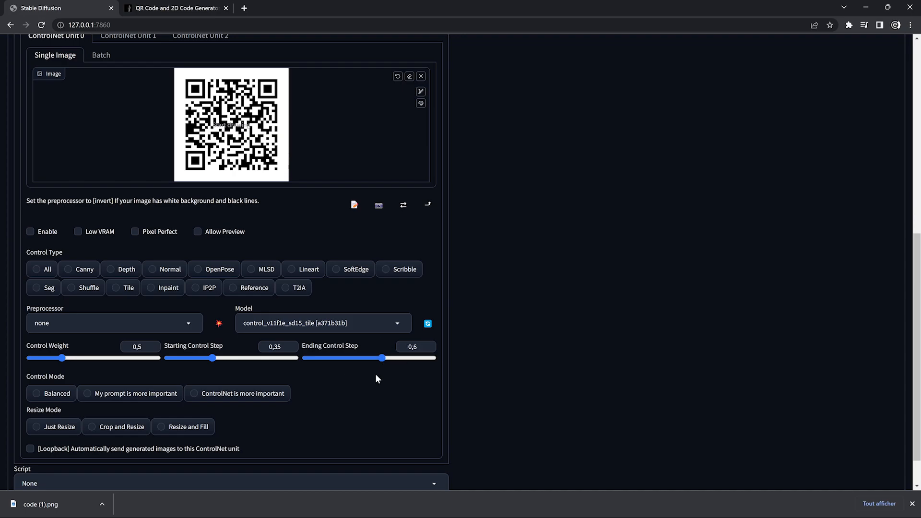
# Load the saved QR code image into ControlNet Unit 1
pyautogui.scroll(8, 375, 379)
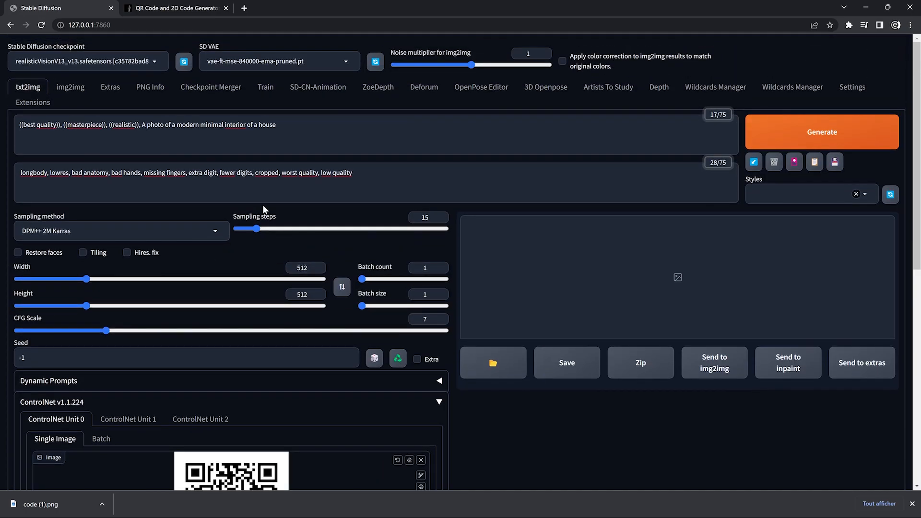
pyautogui.scroll(-3, 273, 287)
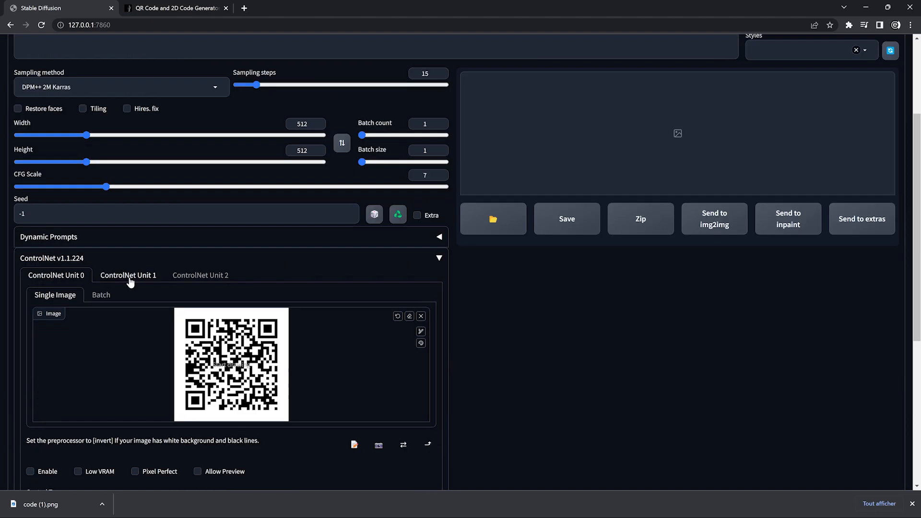
pyautogui.click(129, 279)
pyautogui.scroll(-1, 254, 339)
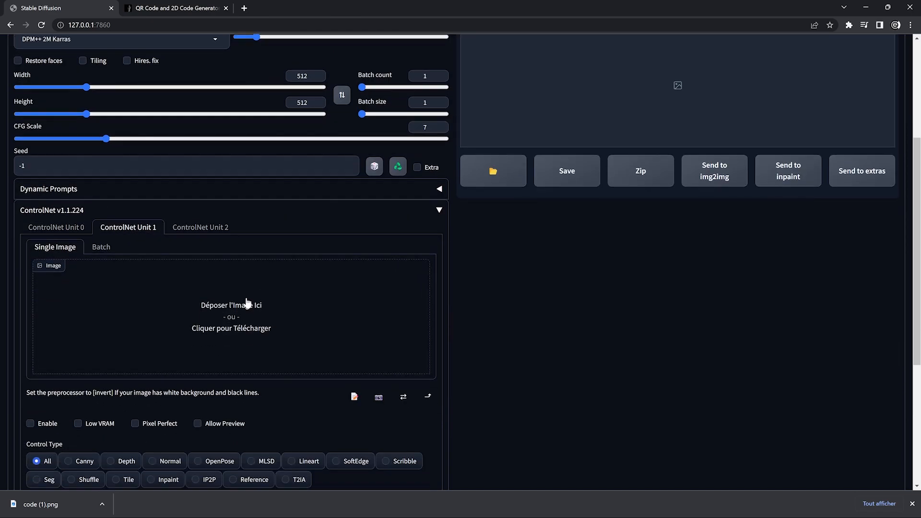
pyautogui.click(229, 317)
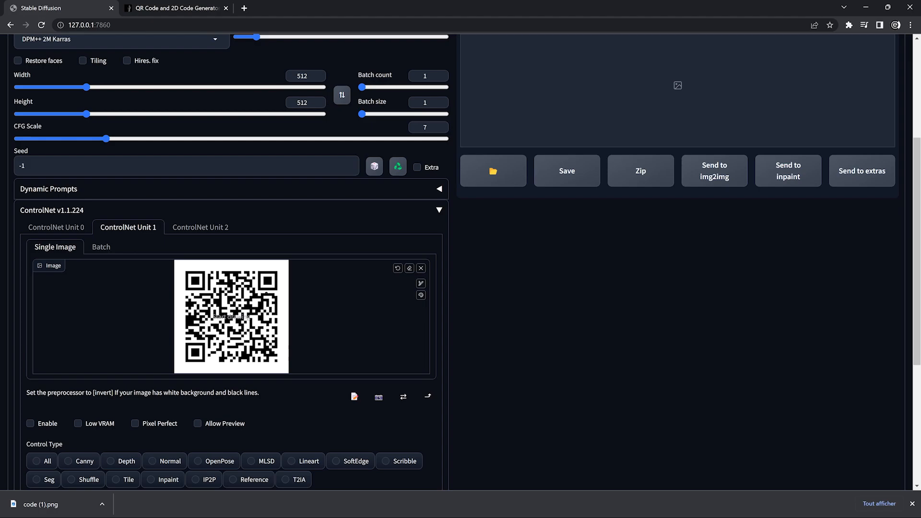
# Choose the control_v1p_sd15_brightness model for ControlNet Unit 1 and set its control weight to 0.35
pyautogui.scroll(-3, 278, 354)
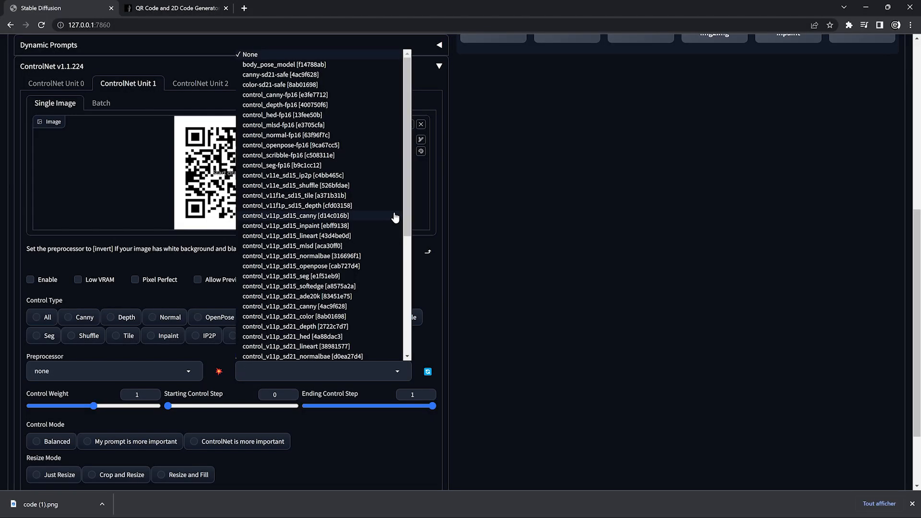
pyautogui.scroll(-3, 395, 218)
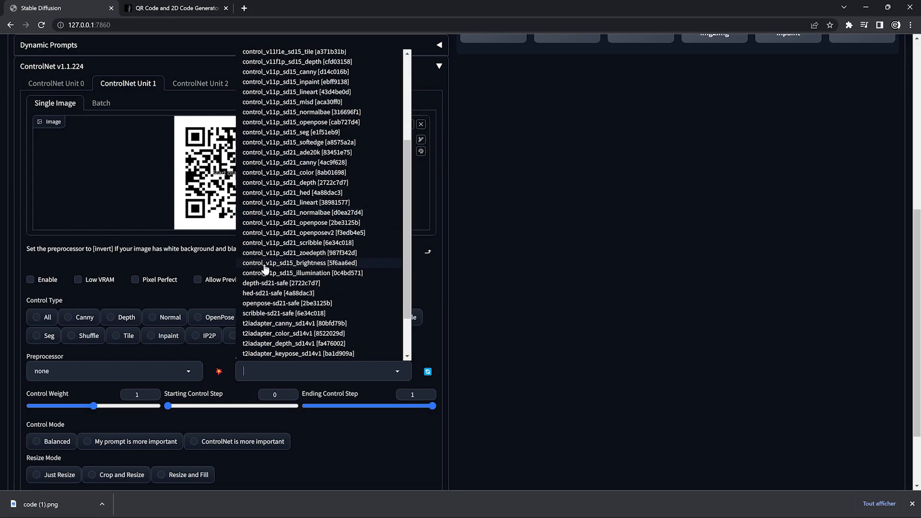
pyautogui.click(302, 264)
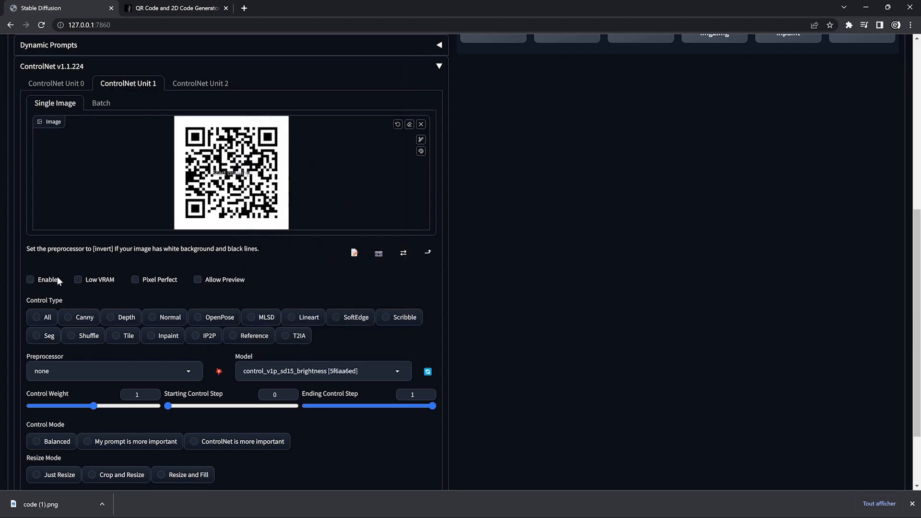
pyautogui.click(52, 406)
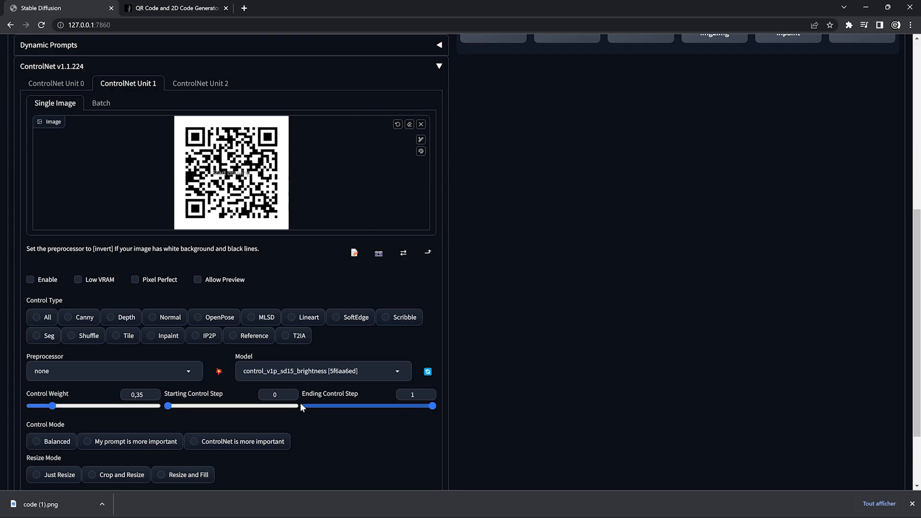
# Enable ControlNet Unit 1 and ControlNet Unit 0
pyautogui.click(30, 279)
pyautogui.click(56, 83)
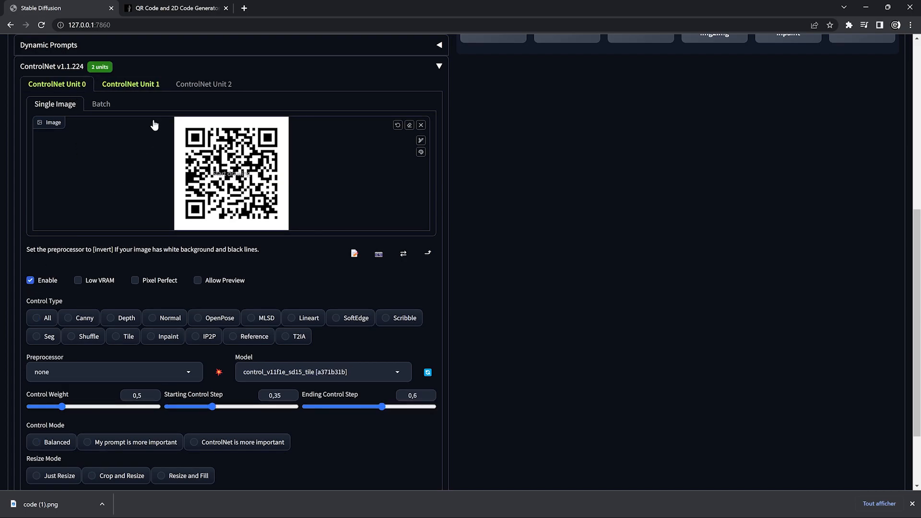
# Examine the settings and the available models of the empty ControlNet Unit 2
pyautogui.click(200, 86)
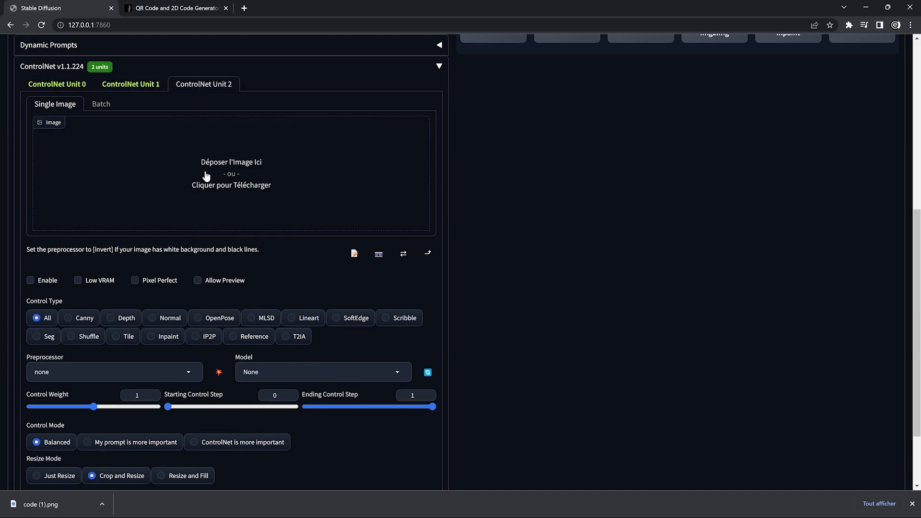
pyautogui.click(398, 373)
pyautogui.click(294, 212)
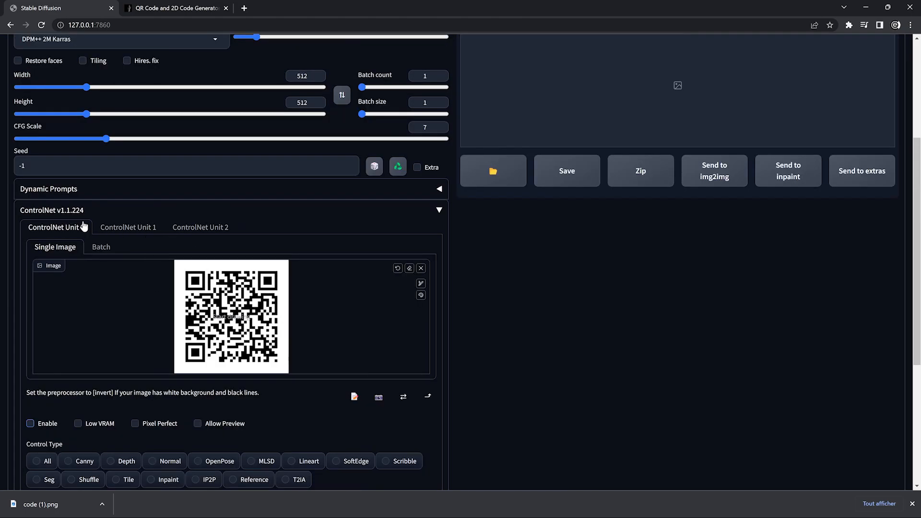
# Generate the minimal house interior image from the prompt with the ControlNet units disabled
pyautogui.scroll(4, 246, 238)
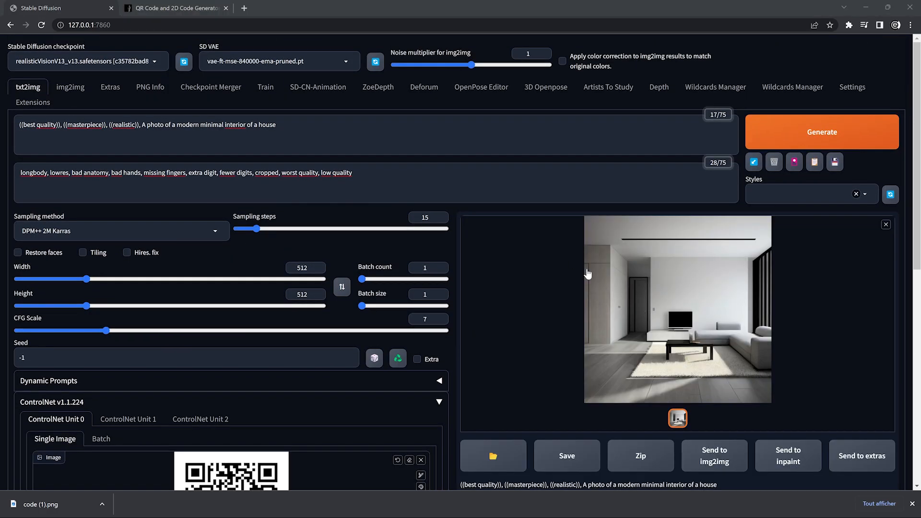
# Inspect the generated minimal house interior image at full size
pyautogui.click(665, 296)
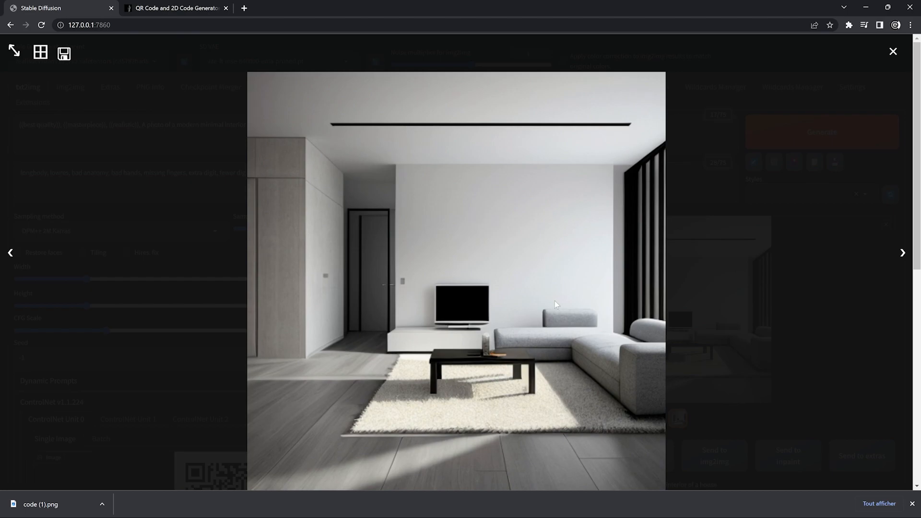
pyautogui.click(436, 236)
pyautogui.click(684, 280)
pyautogui.click(495, 247)
pyautogui.scroll(-2, 480, 249)
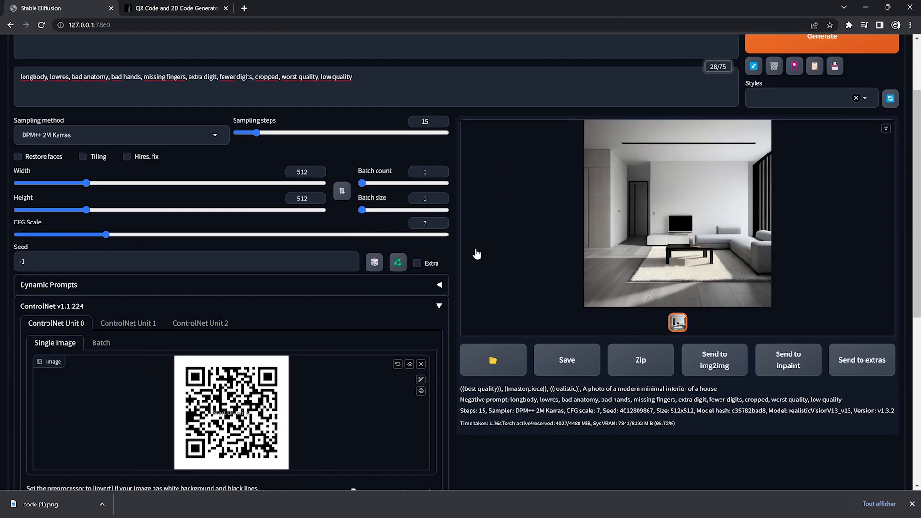
# Reuse the seed of the generated interior image and enable ControlNet Units 0, 1 and 2
pyautogui.click(398, 263)
pyautogui.scroll(-2, 137, 249)
pyautogui.scroll(-2, 137, 248)
pyautogui.click(31, 328)
pyautogui.click(130, 132)
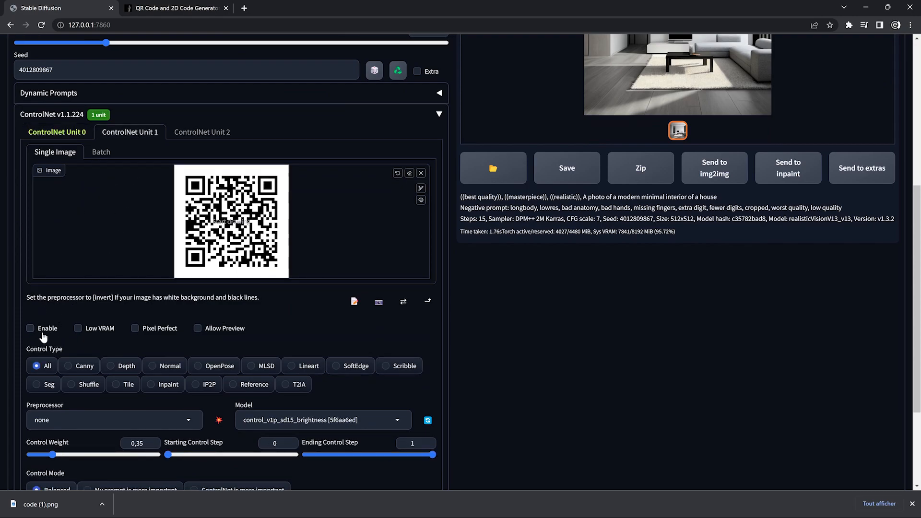
pyautogui.scroll(6, 473, 307)
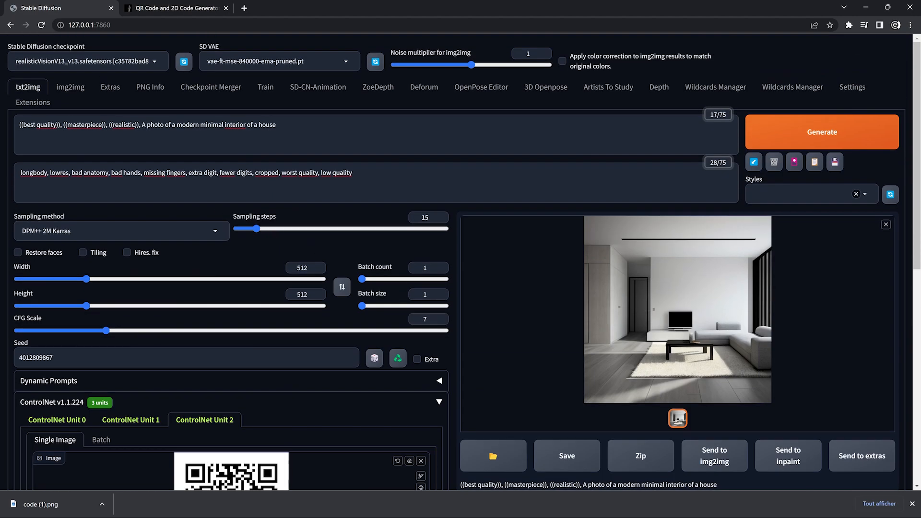
# Inspect the generated wooden QR code image at full size and lower the ending control step of ControlNet Unit 2
pyautogui.click(651, 252)
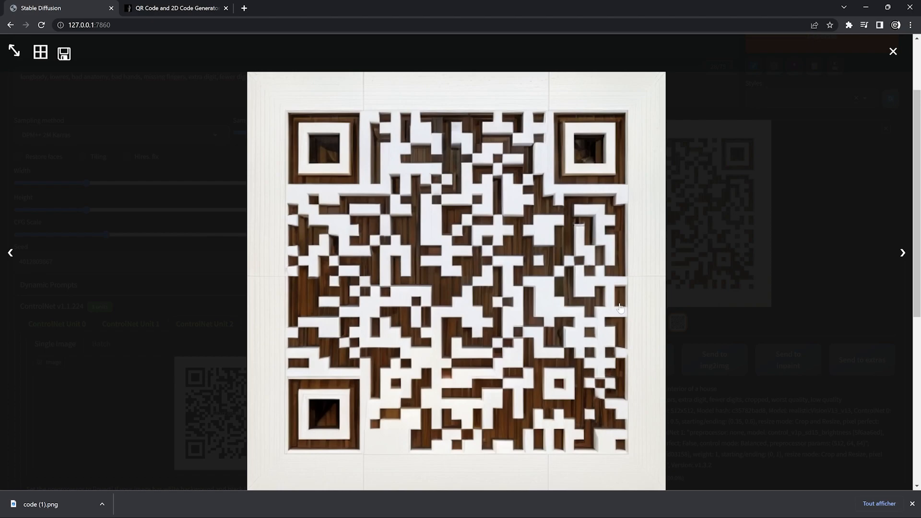
pyautogui.click(799, 260)
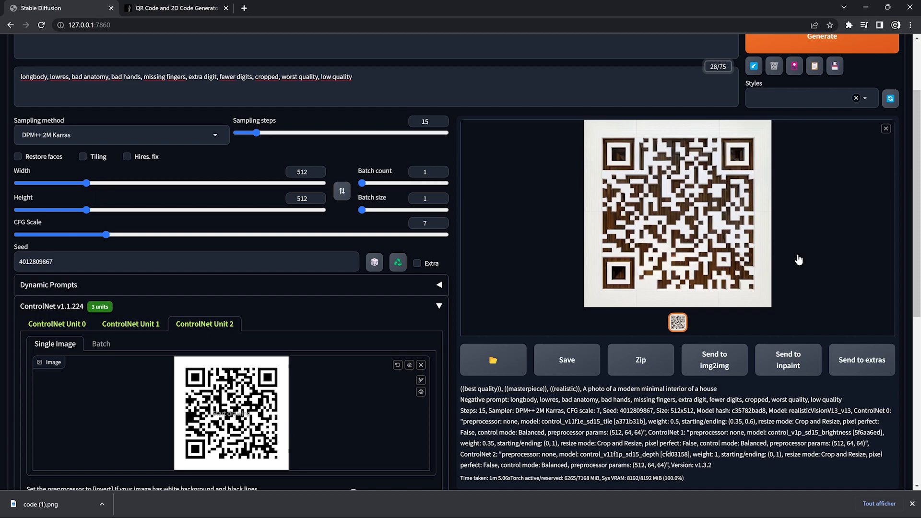
pyautogui.scroll(-5, 332, 380)
pyautogui.click(330, 407)
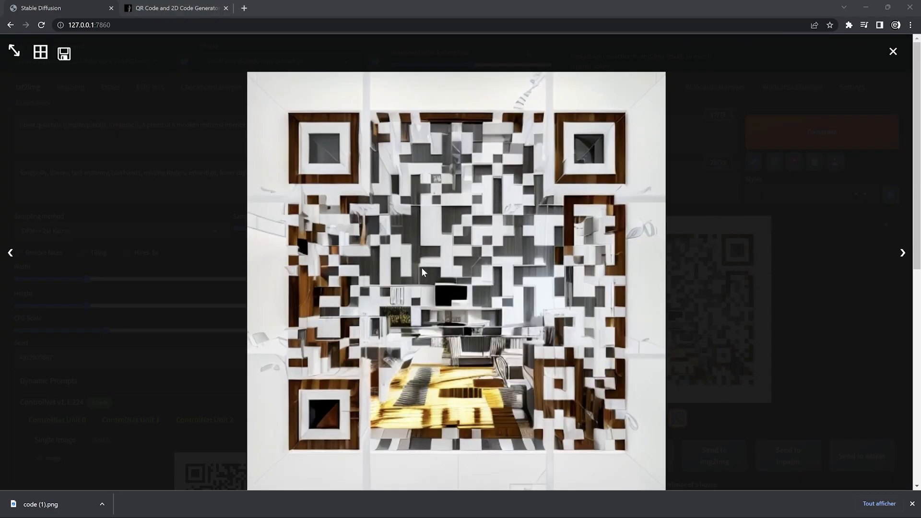
# Inspect the regenerated QR code image blended with the living room interior at full size
pyautogui.click(395, 388)
pyautogui.click(678, 299)
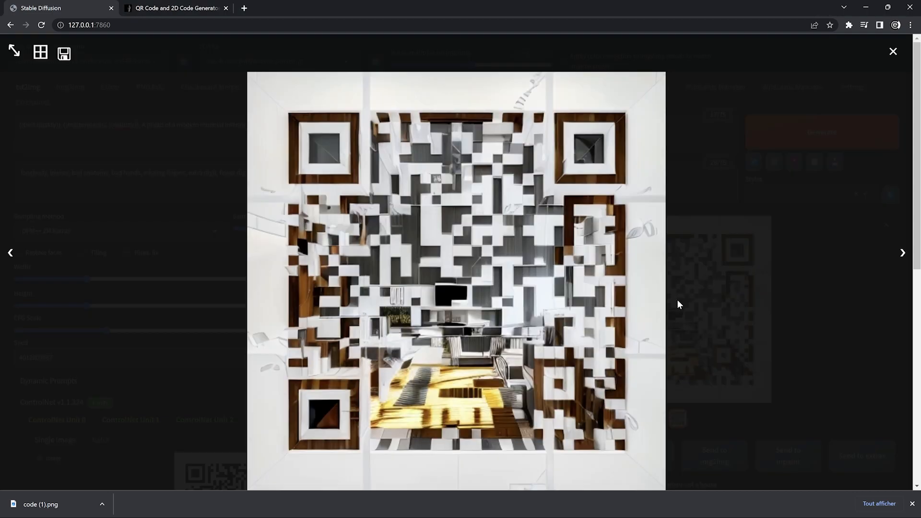
pyautogui.click(577, 267)
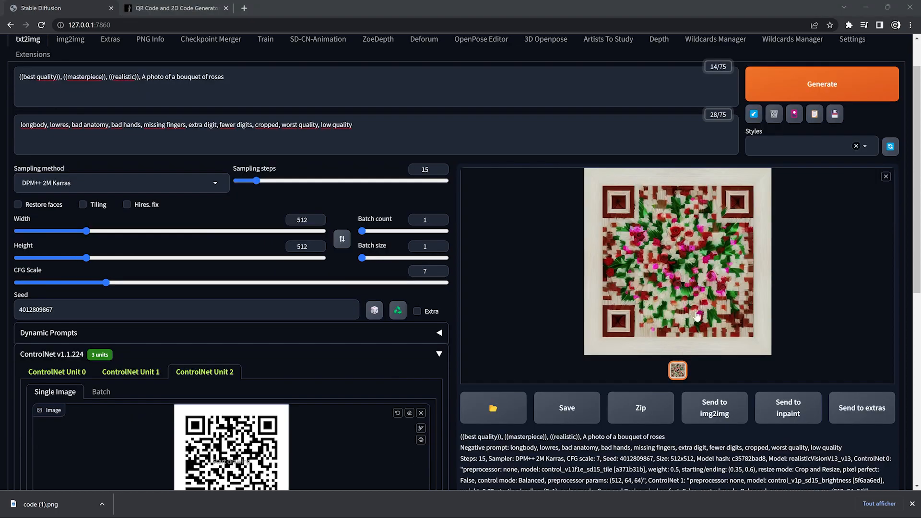
# Inspect the QR code images generated for the bouquet of roses and the flowers prompt at full size
pyautogui.click(684, 259)
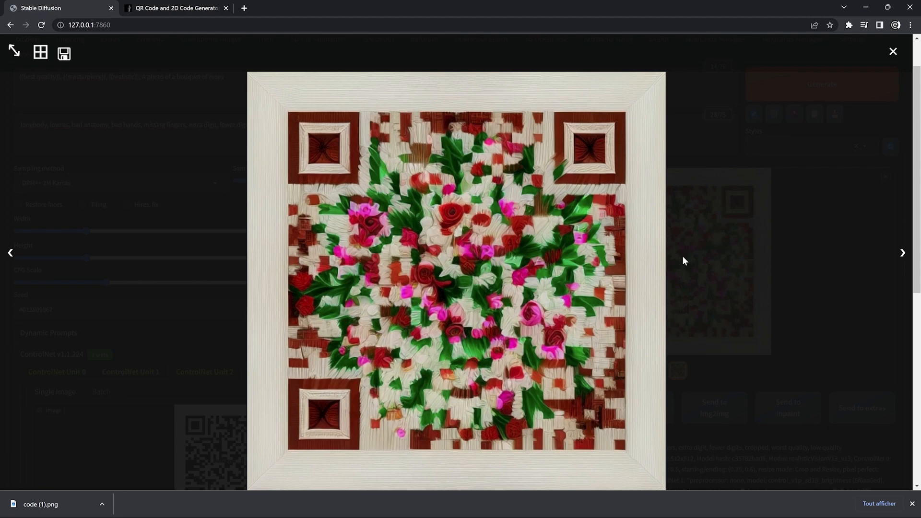
pyautogui.click(682, 255)
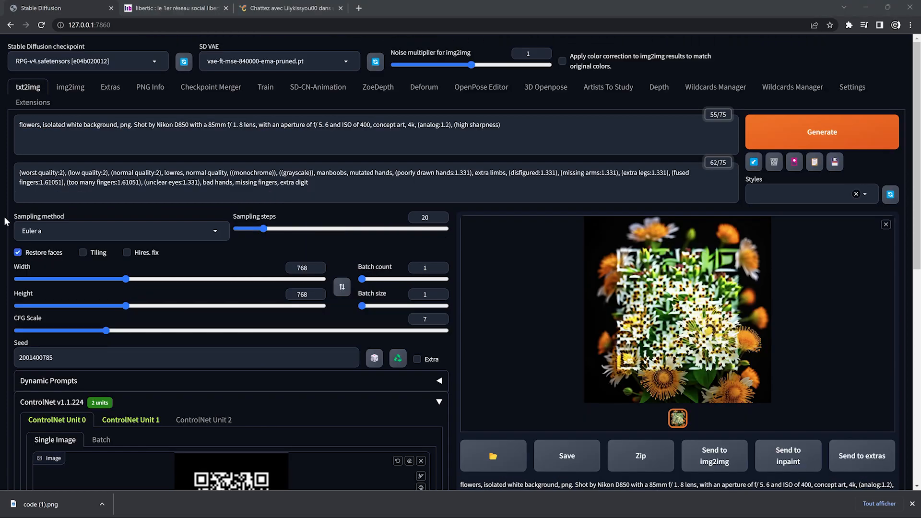
pyautogui.click(634, 285)
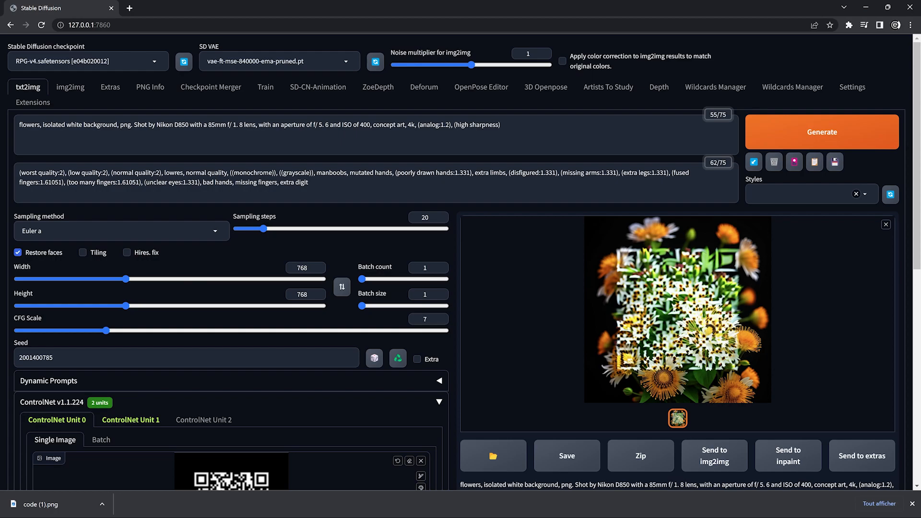
# Examine the checkpoint, prompt, sampling and size settings used for the flower QR code, and view the resulting image enlarged
pyautogui.scroll(-1, 461, 263)
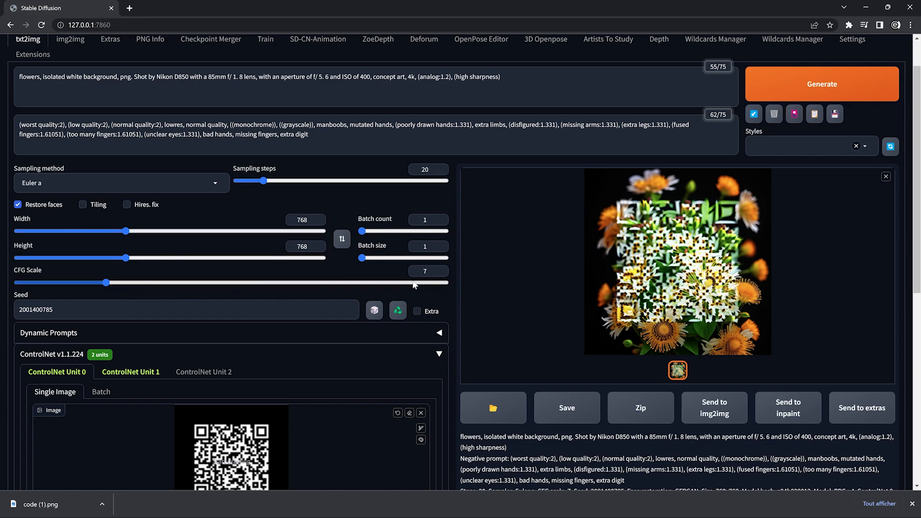
pyautogui.scroll(-3, 247, 272)
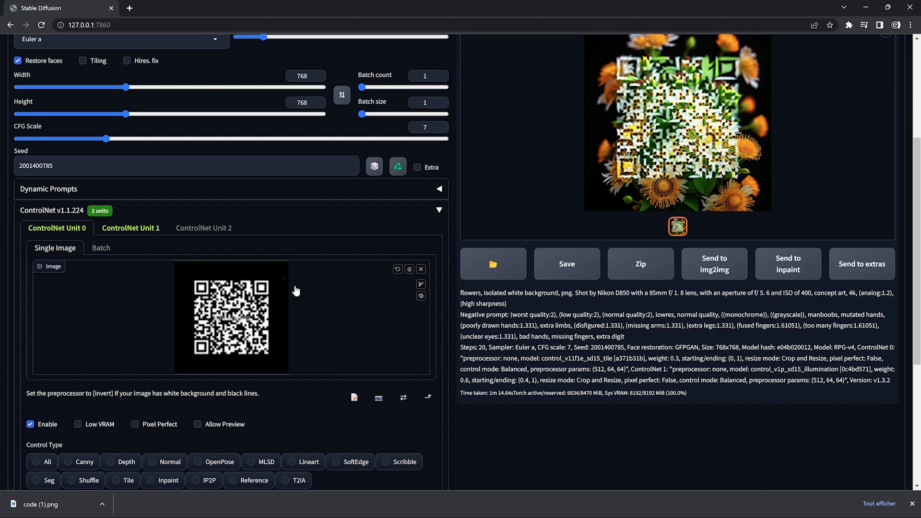
pyautogui.scroll(2, 289, 243)
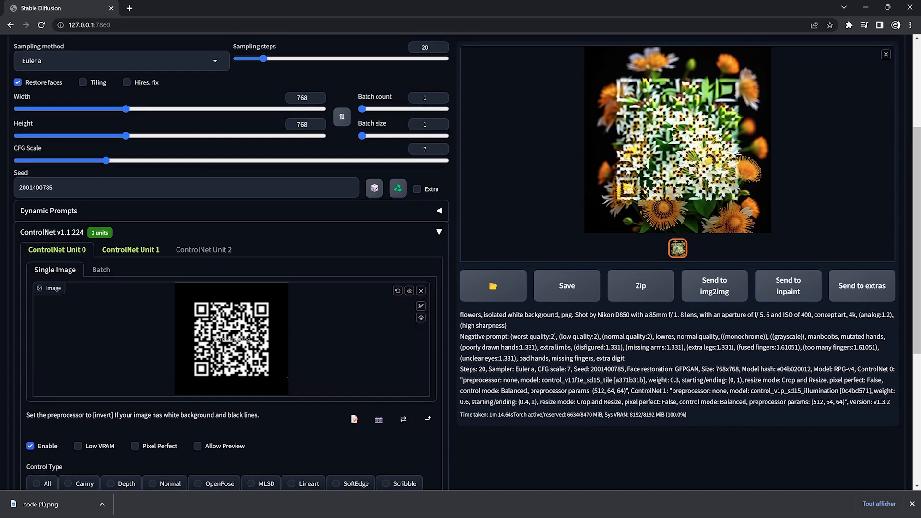
pyautogui.scroll(-2, 309, 242)
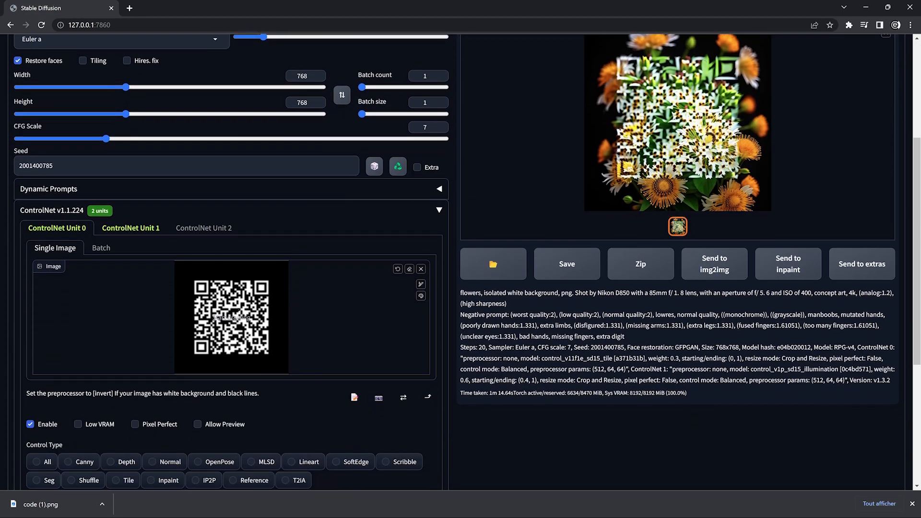
pyautogui.scroll(1, 231, 317)
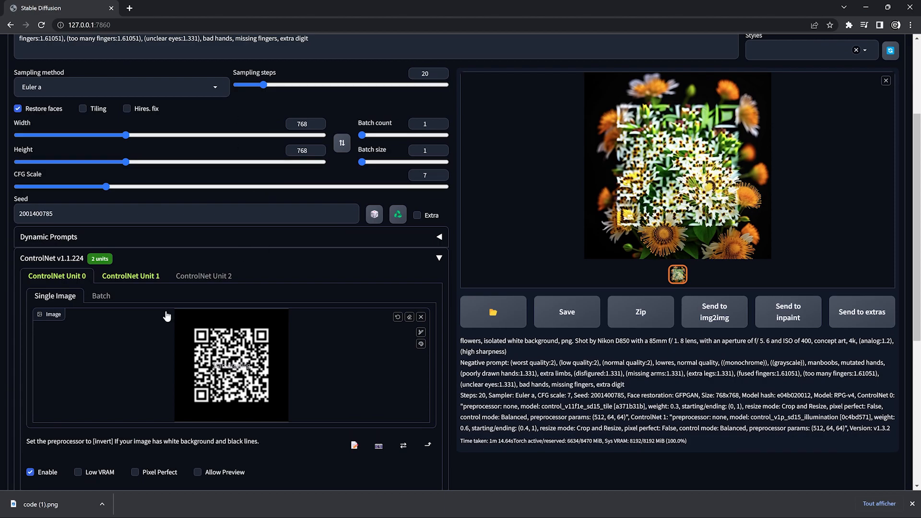
pyautogui.scroll(-2, 154, 301)
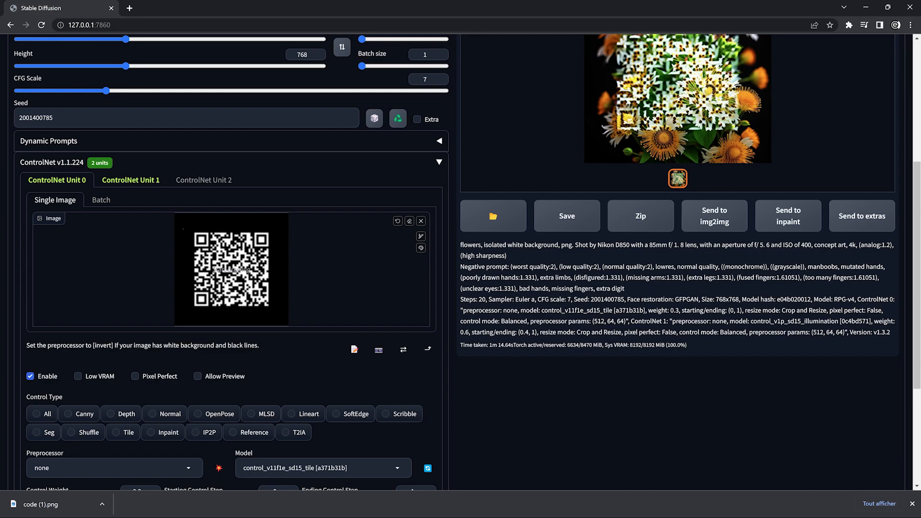
pyautogui.scroll(5, 193, 226)
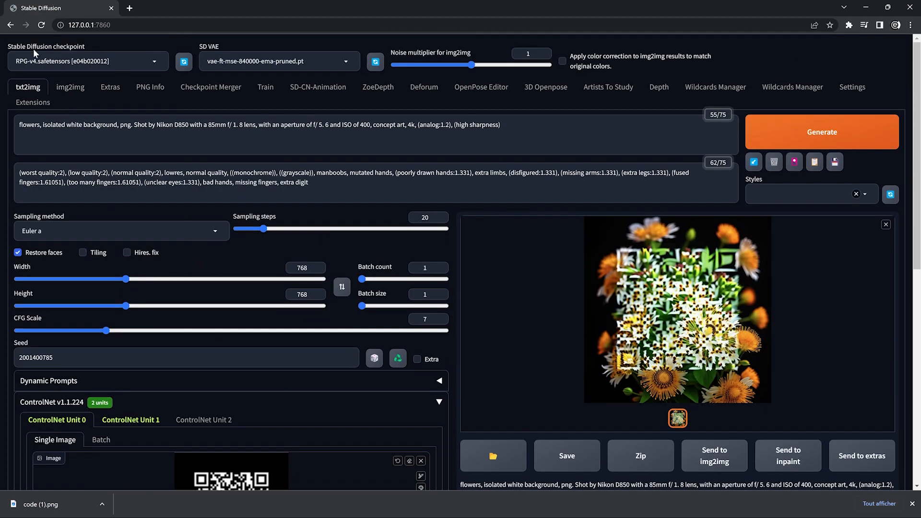
pyautogui.scroll(-3, 205, 204)
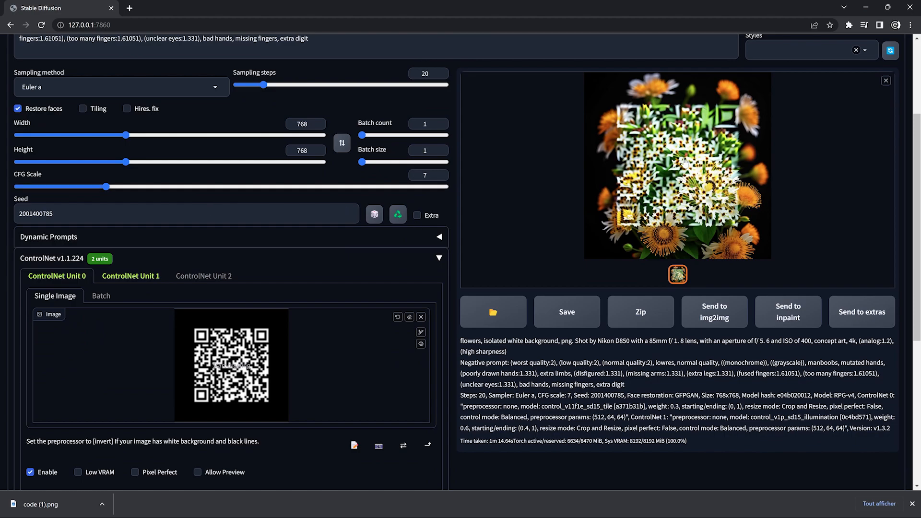
pyautogui.click(643, 171)
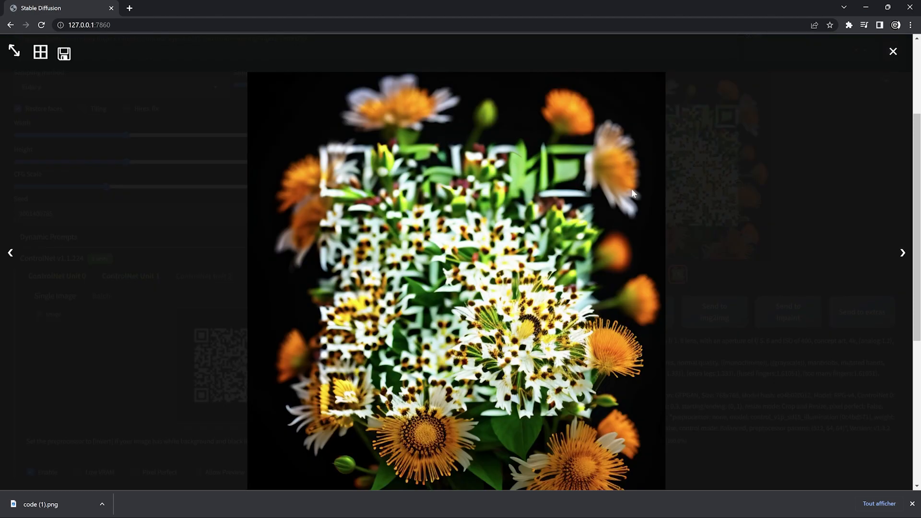
pyautogui.click(485, 230)
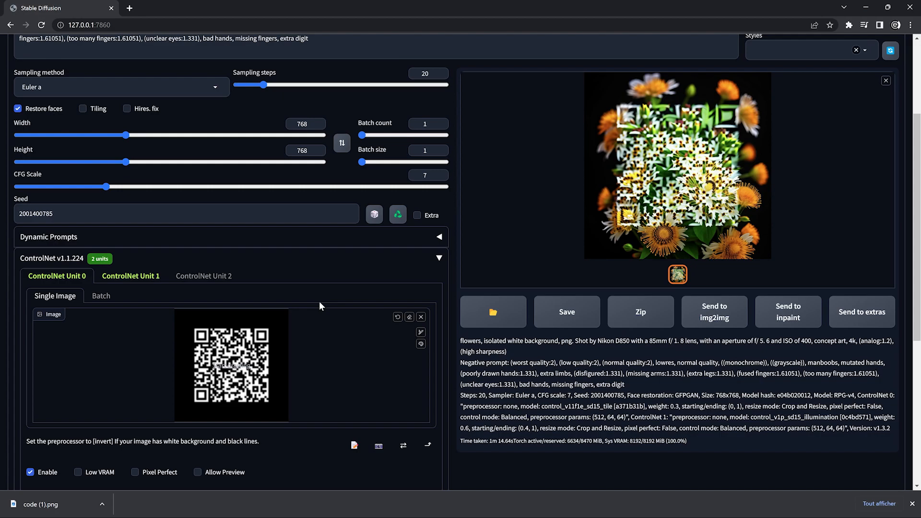
# Review the models, control weights and control steps of ControlNet Unit 0 and ControlNet Unit 1 for the flower QR code
pyautogui.scroll(-2, 332, 298)
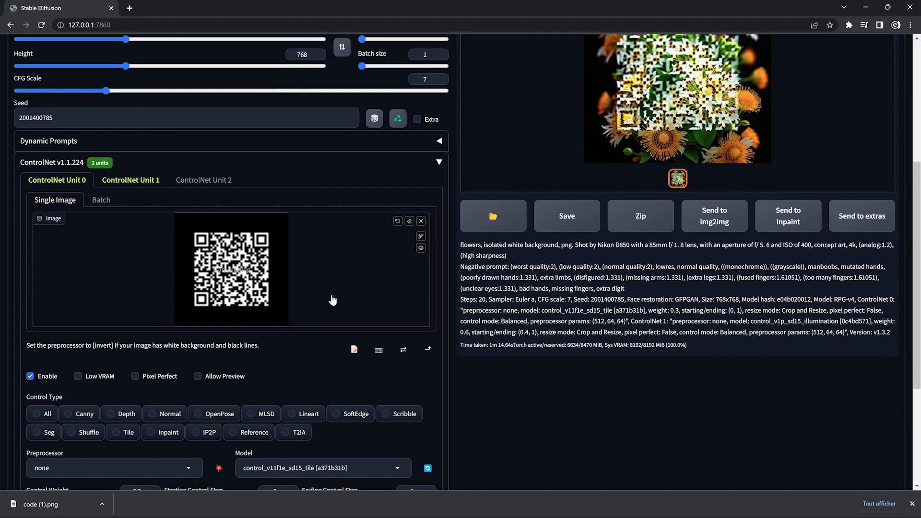
pyautogui.scroll(-1, 341, 271)
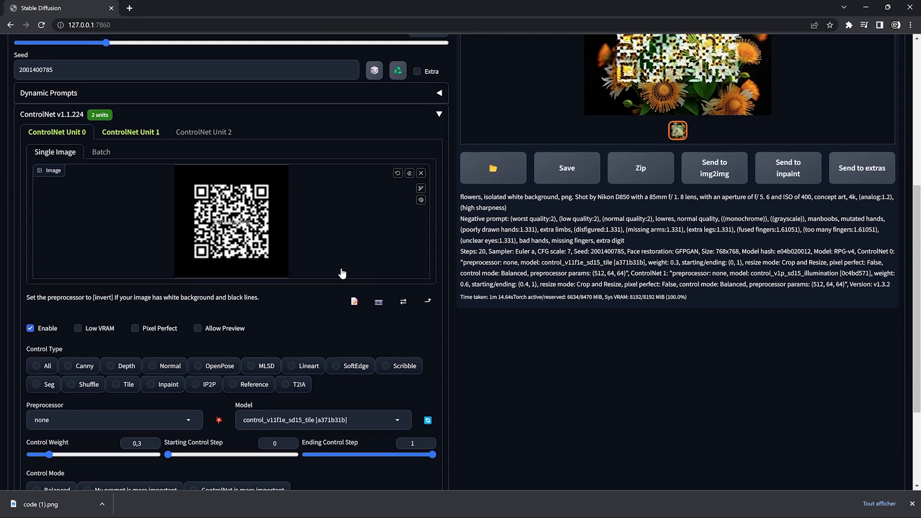
pyautogui.scroll(-1, 329, 236)
pyautogui.scroll(-1, 330, 236)
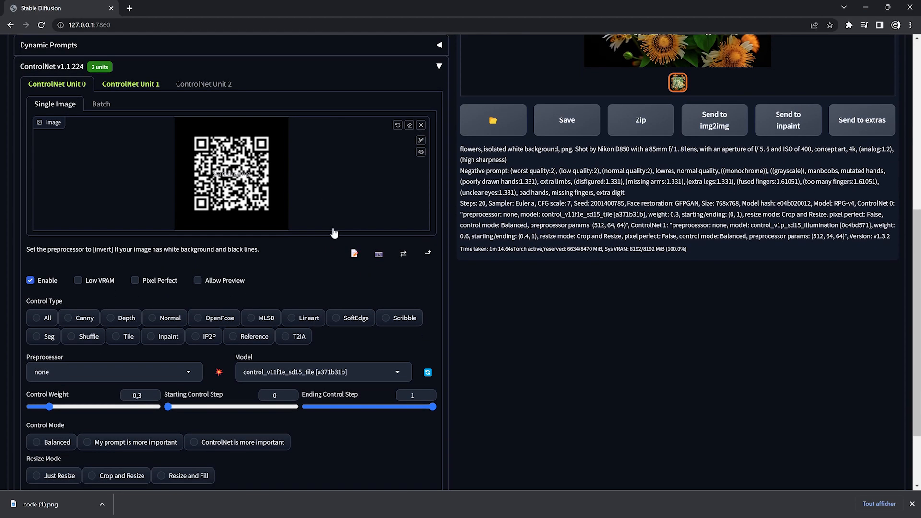
pyautogui.scroll(-1, 331, 215)
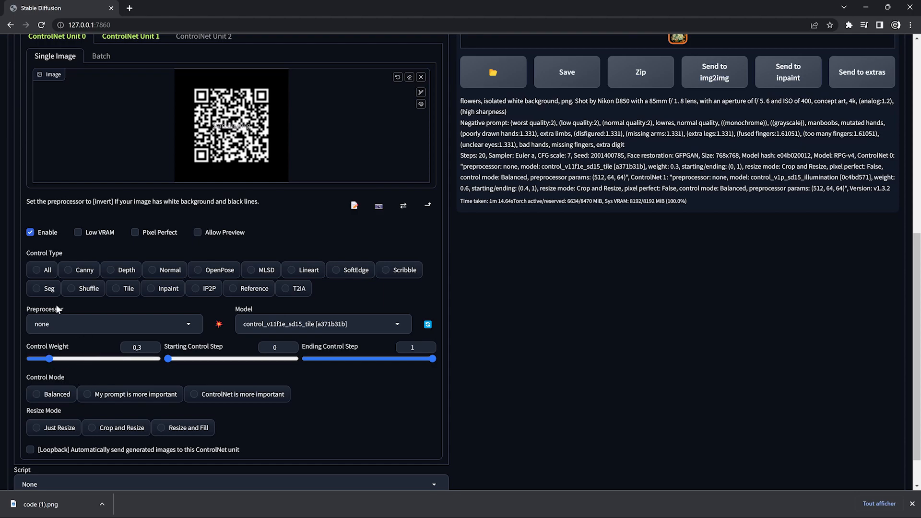
pyautogui.scroll(2, 61, 309)
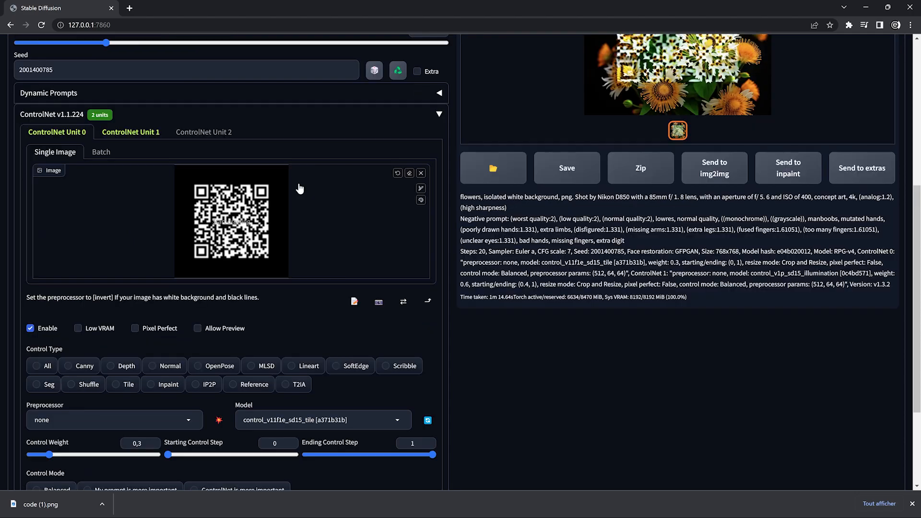
pyautogui.click(138, 134)
pyautogui.scroll(-1, 139, 138)
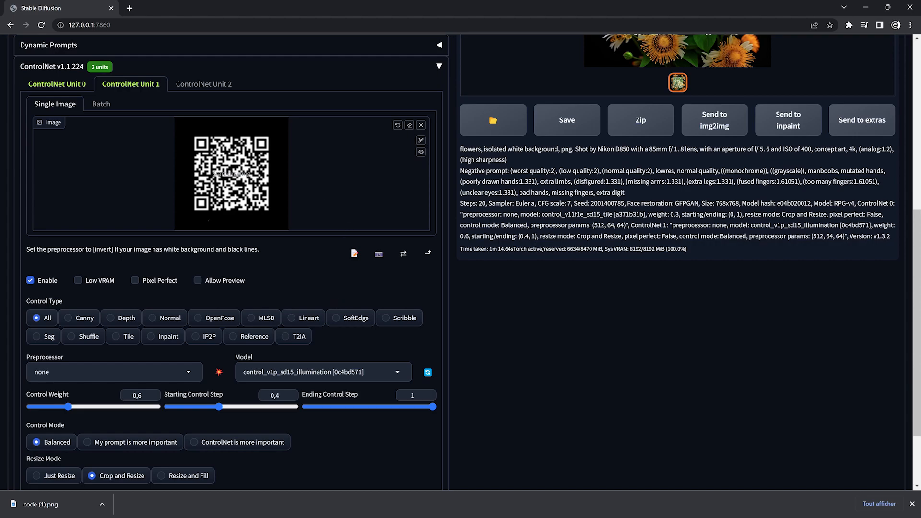
pyautogui.scroll(-1, 68, 366)
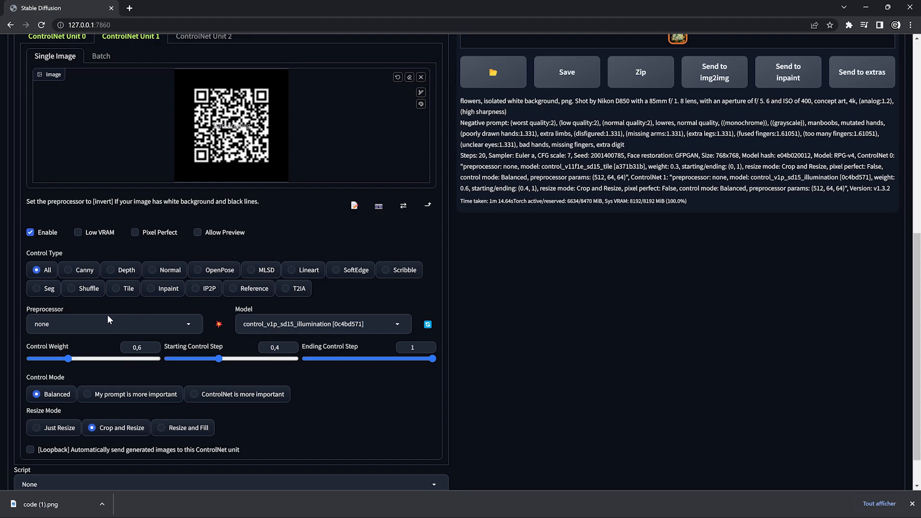
pyautogui.scroll(4, 131, 297)
# View the finished flower QR code image enlarged once more
pyautogui.click(650, 136)
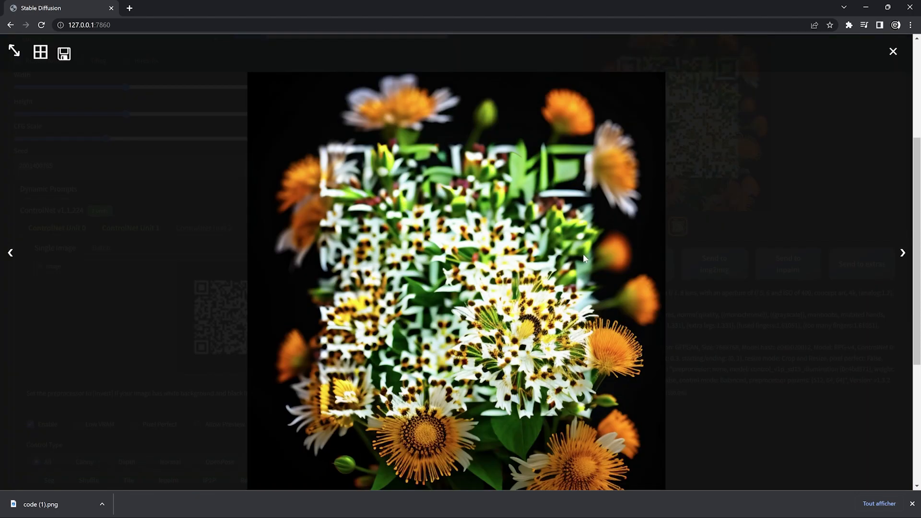
pyautogui.click(514, 267)
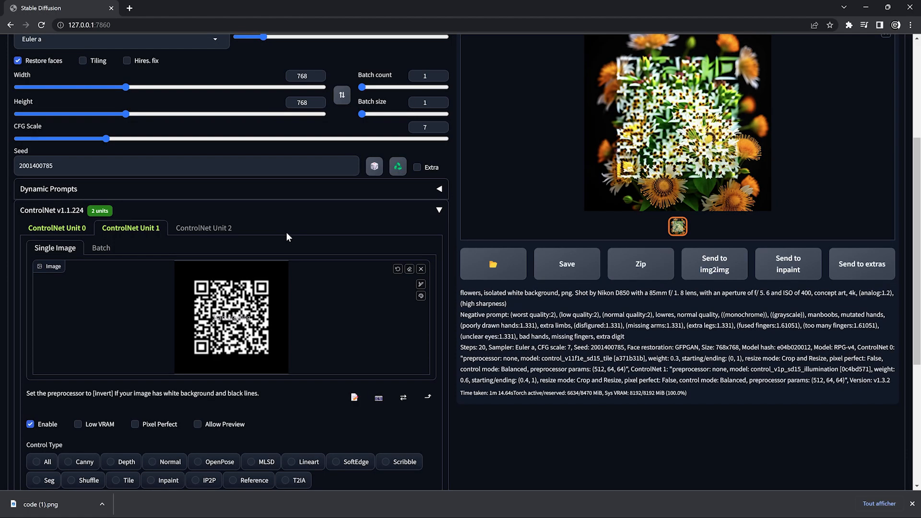
pyautogui.scroll(2, 286, 231)
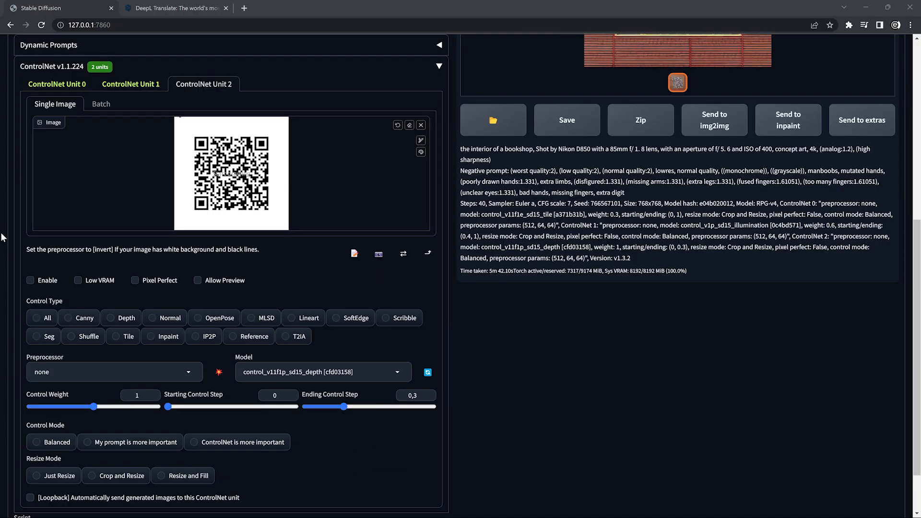
# Check the tile and illumination settings in ControlNet Units 0 and 1, and enable ControlNet Unit 2 with the depth model
pyautogui.click(129, 85)
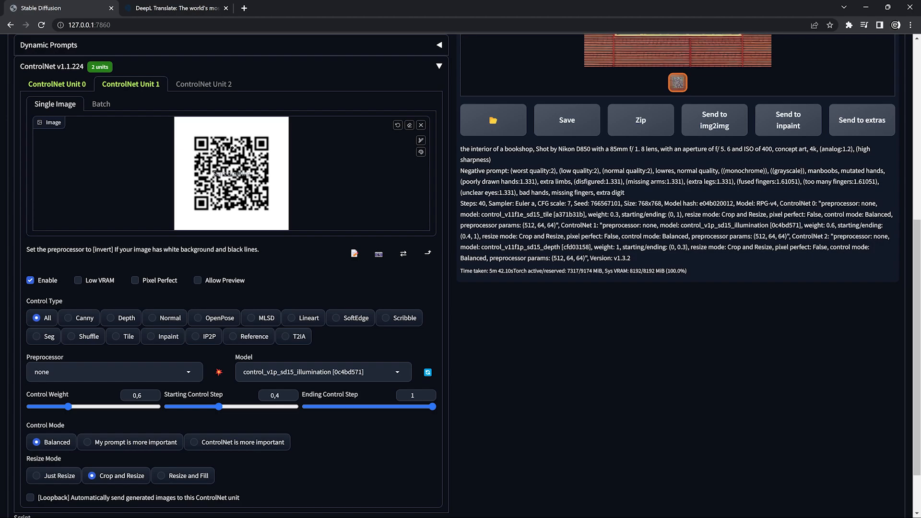
pyautogui.click(77, 85)
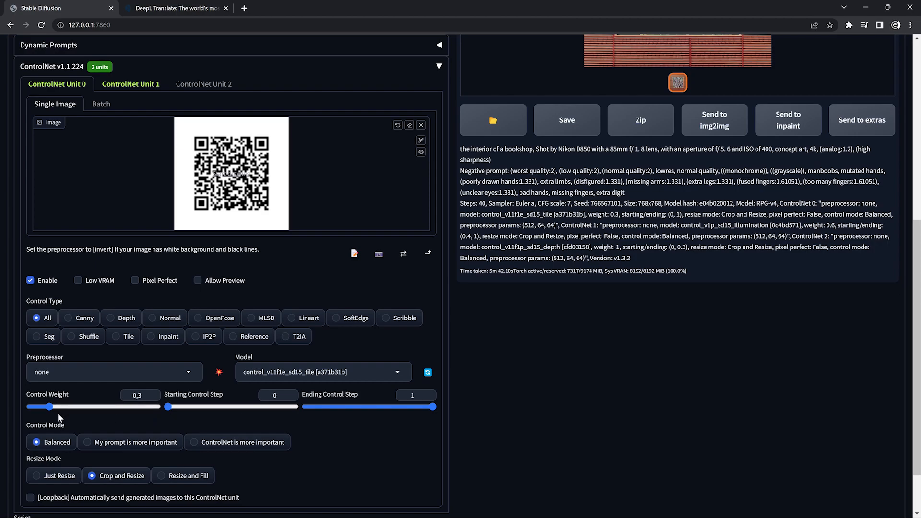
pyautogui.click(136, 87)
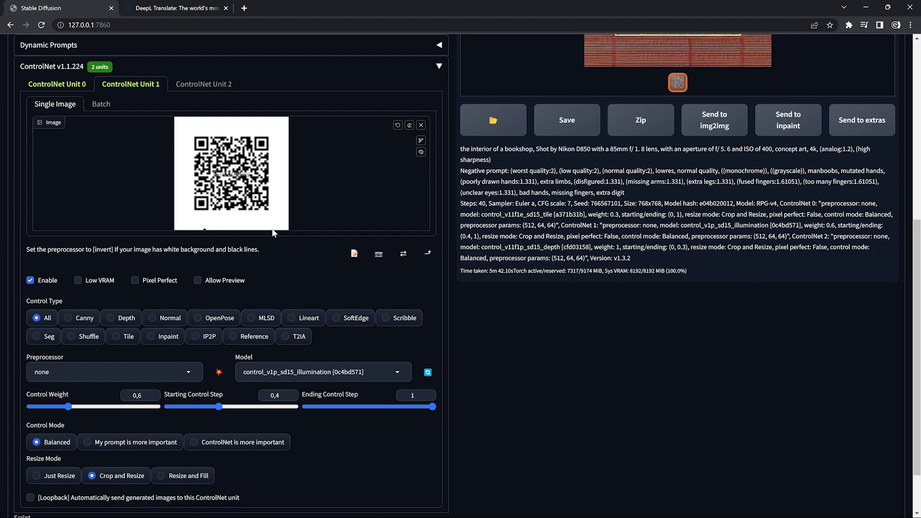
pyautogui.click(204, 85)
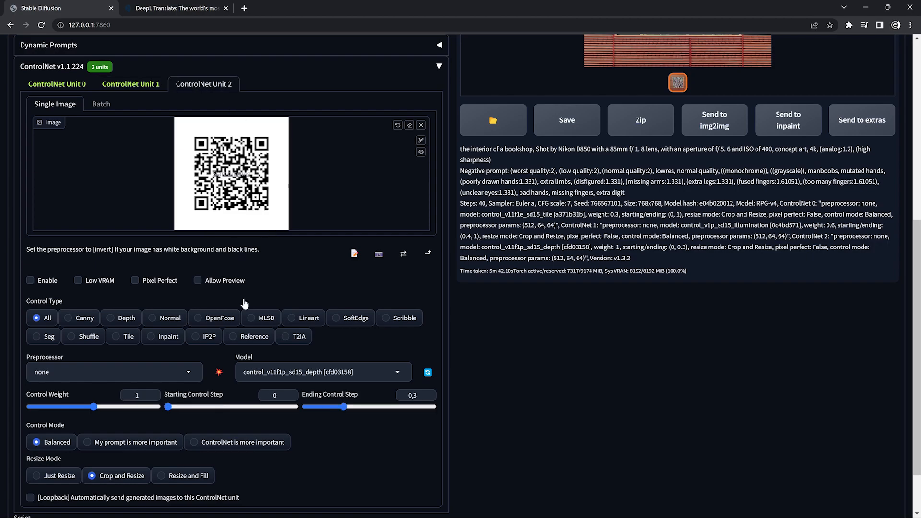
pyautogui.click(30, 280)
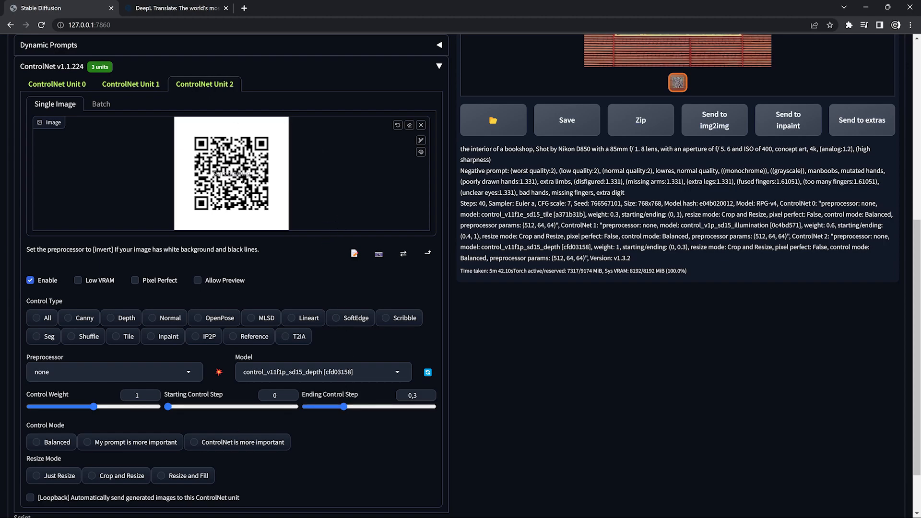
# Inspect the QR code image generated from the bookshop interior prompt at full size
pyautogui.scroll(4, 624, 251)
pyautogui.scroll(2, 624, 251)
pyautogui.click(672, 253)
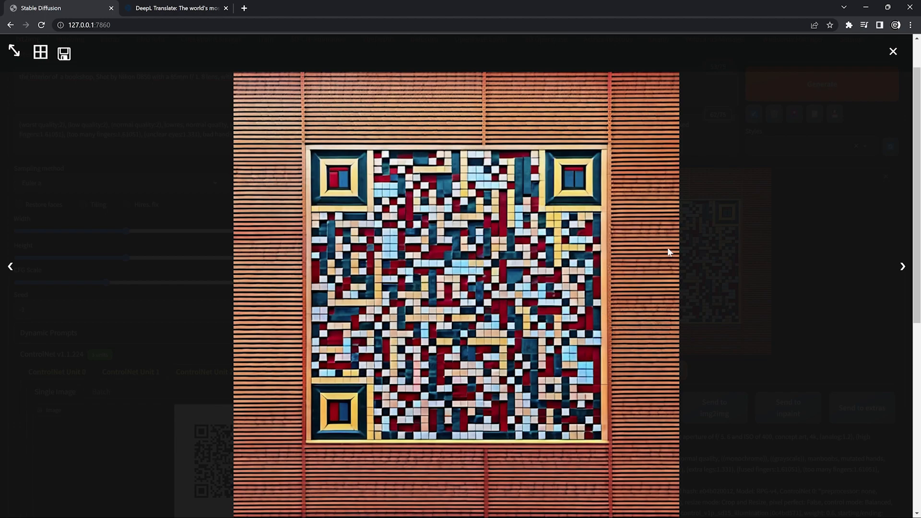
pyautogui.click(691, 247)
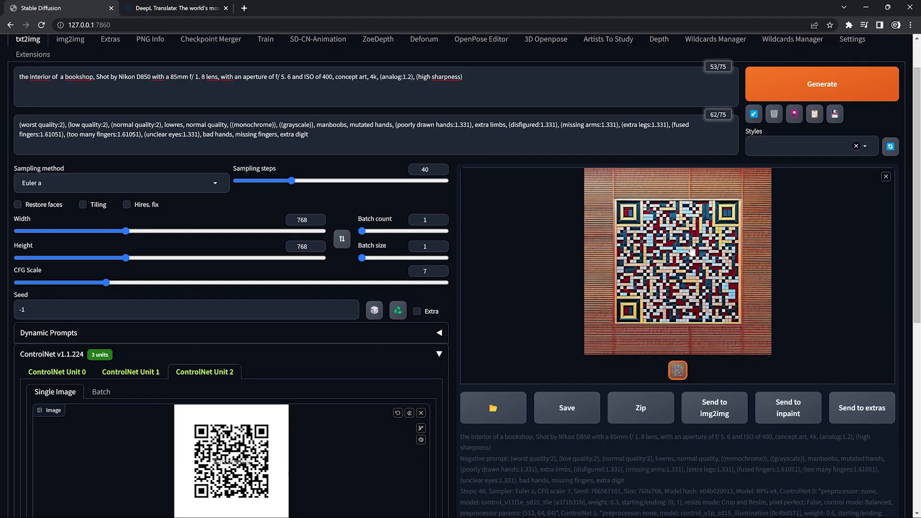